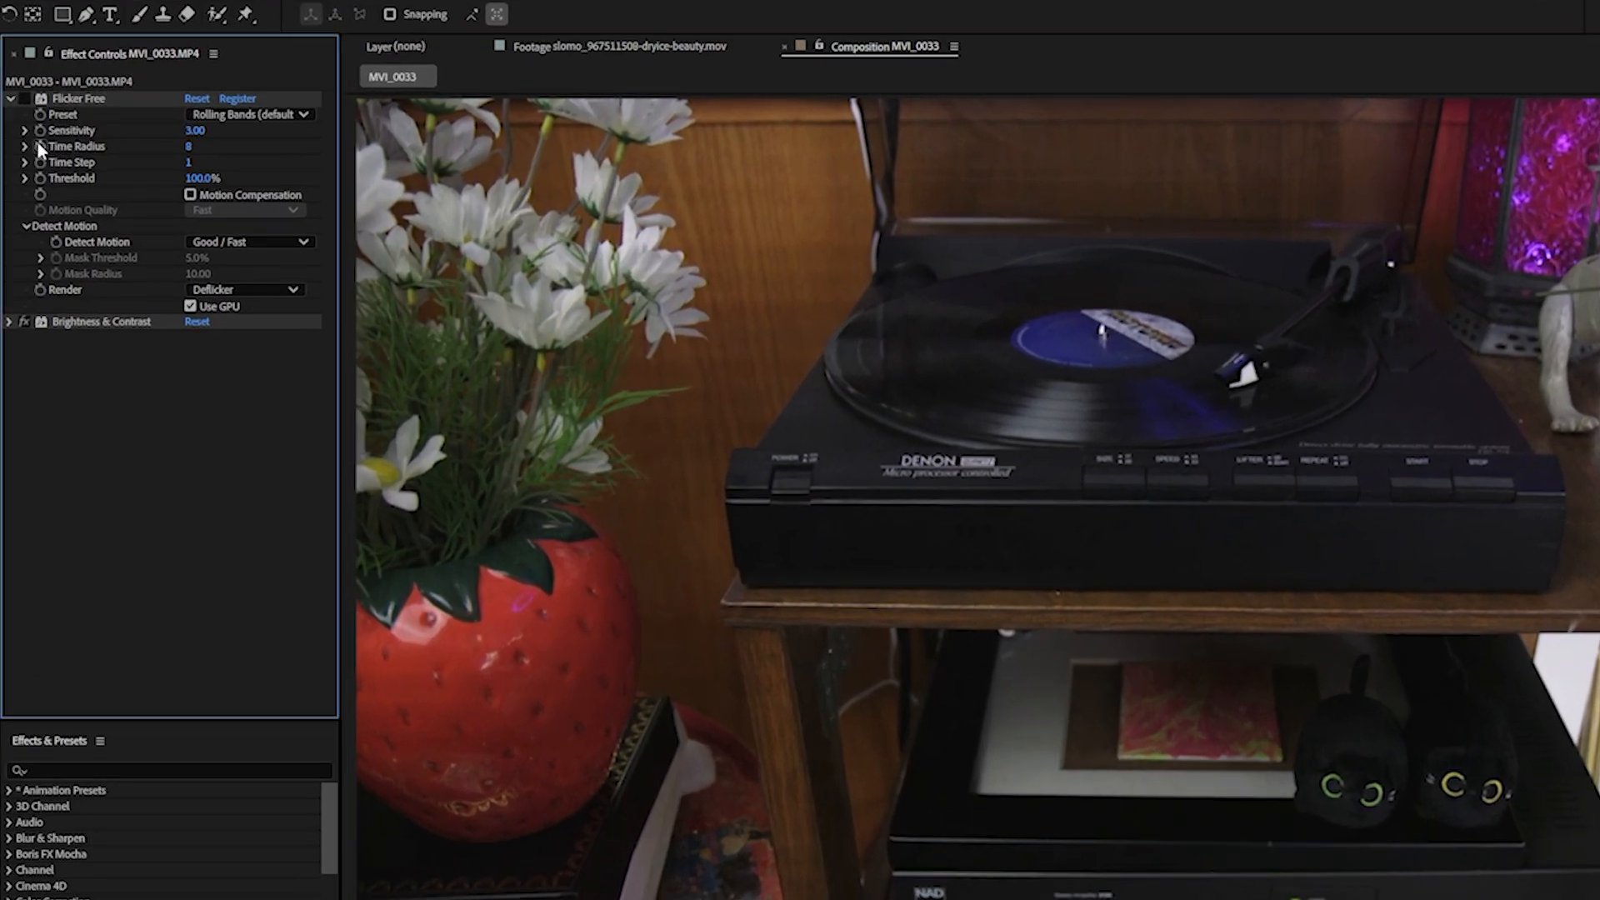
# - Expand Flicker Free's Time Radius and Time Step sliders and set the Time Radius to 10
pyautogui.click(26, 146)
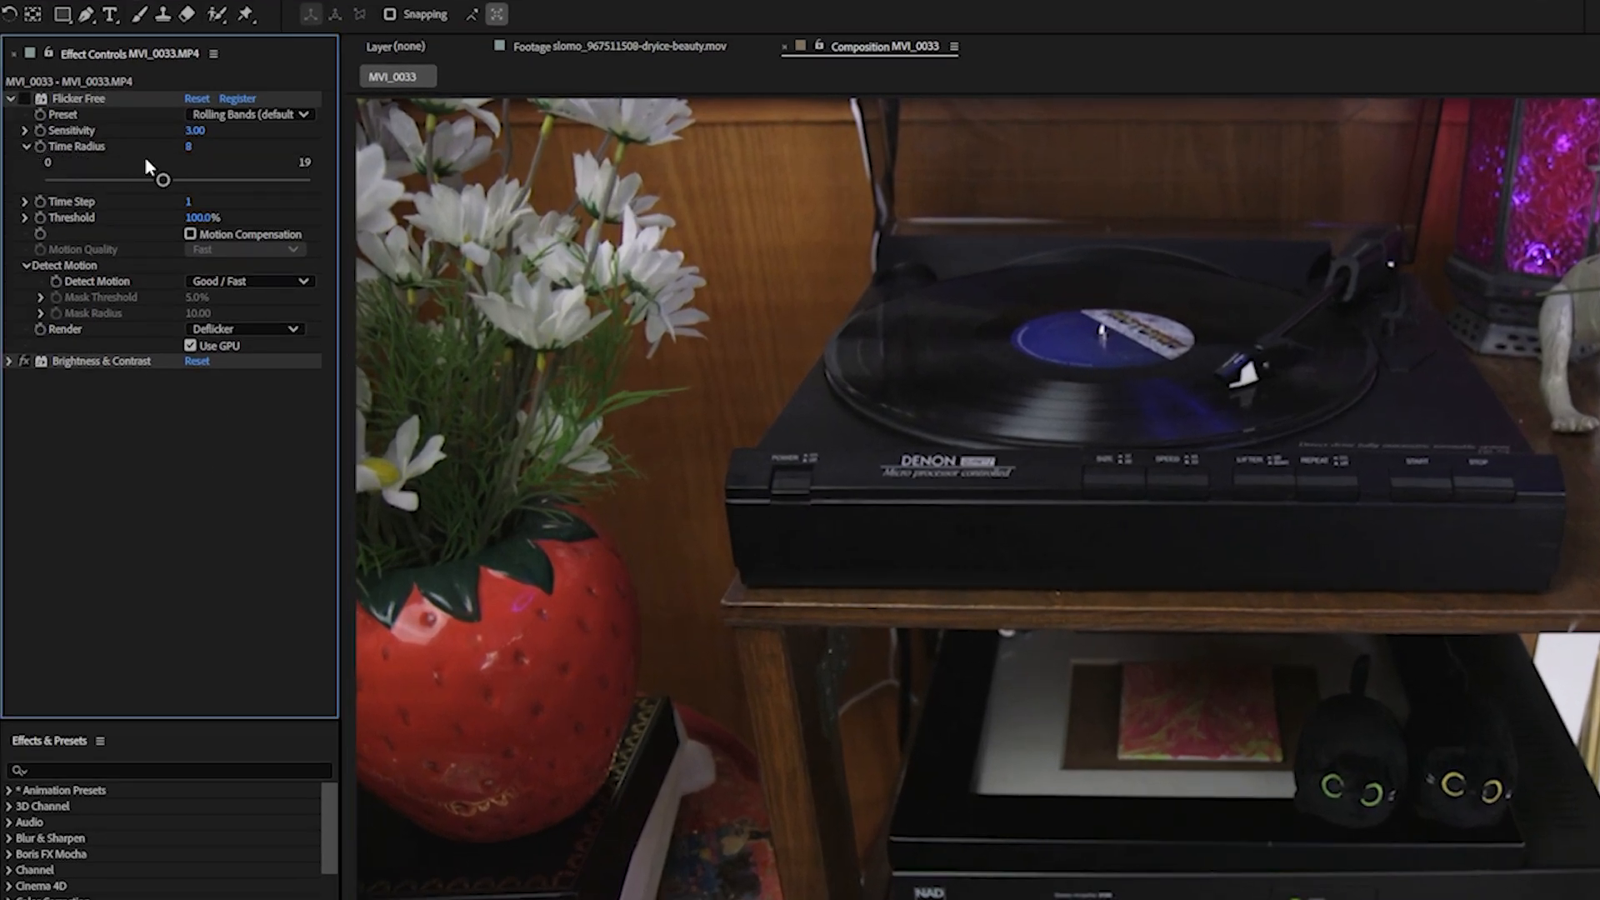
pyautogui.click(27, 203)
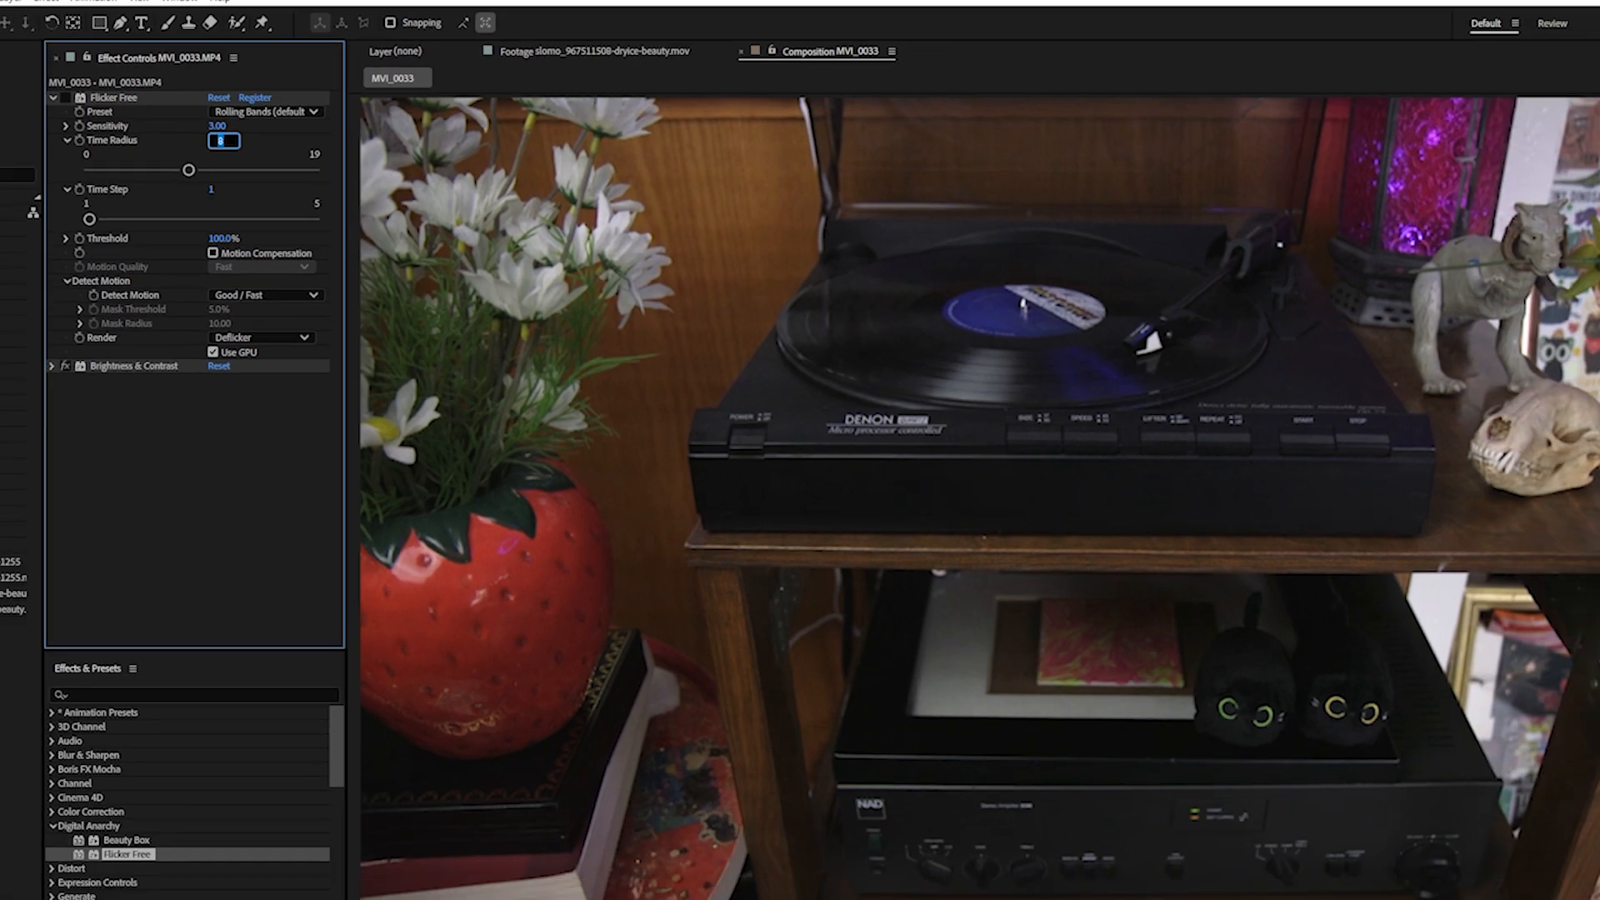
pyautogui.write('10')
pyautogui.press('Return')
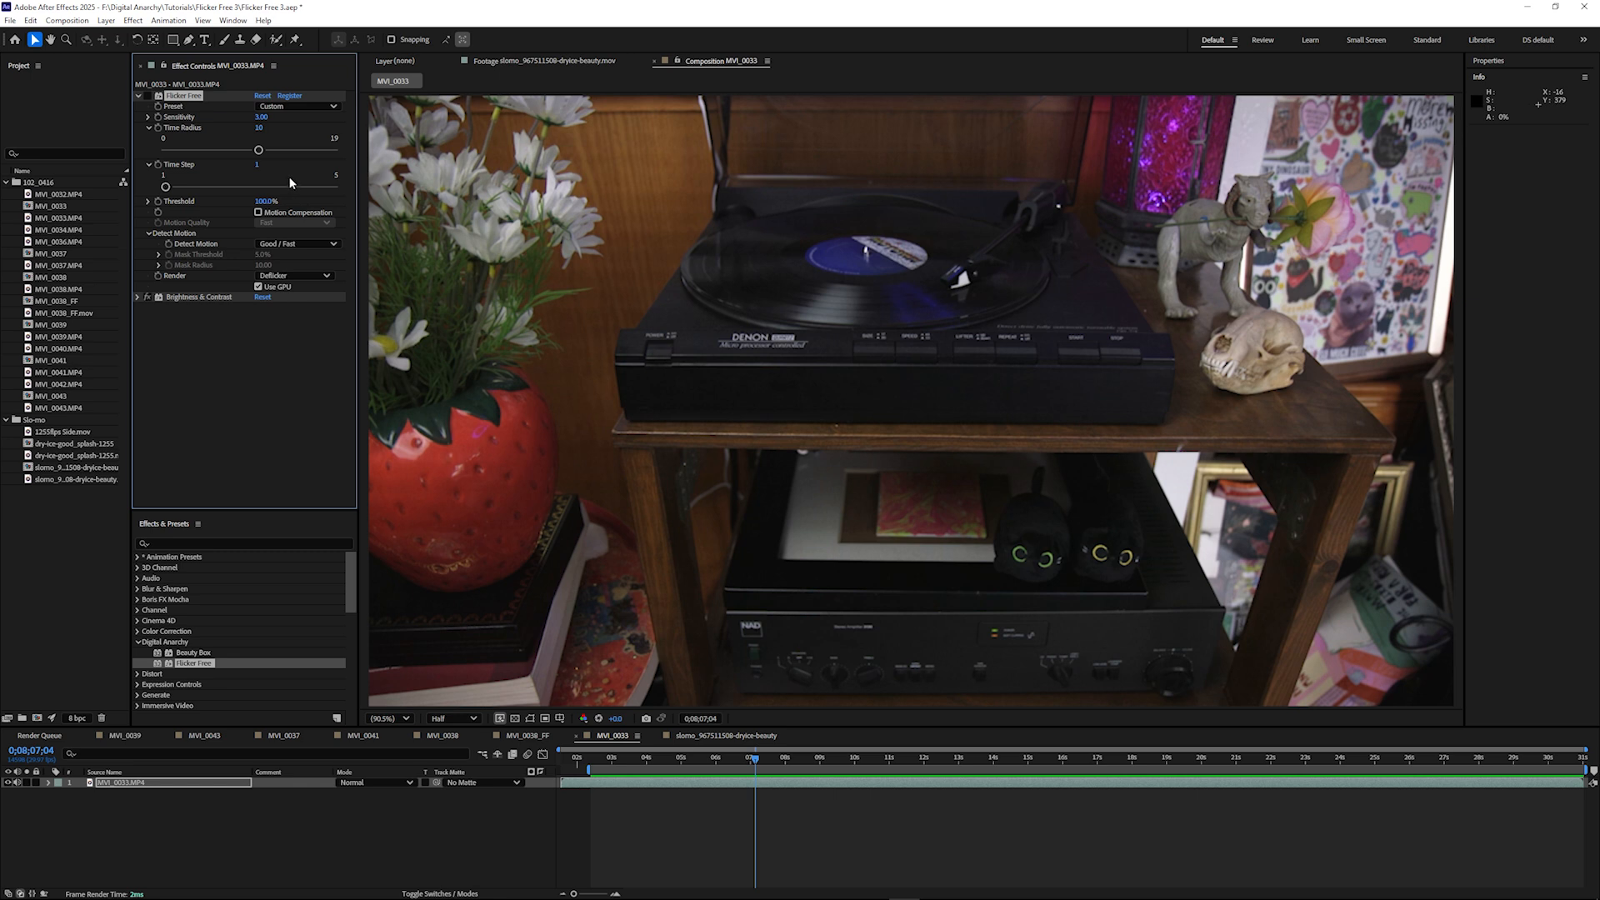
# - Raise Flicker Free's Time Radius to 19 on the turntable clip and play back the result
pyautogui.moveTo(263, 151); pyautogui.dragTo(267, 151)
pyautogui.click(808, 369)
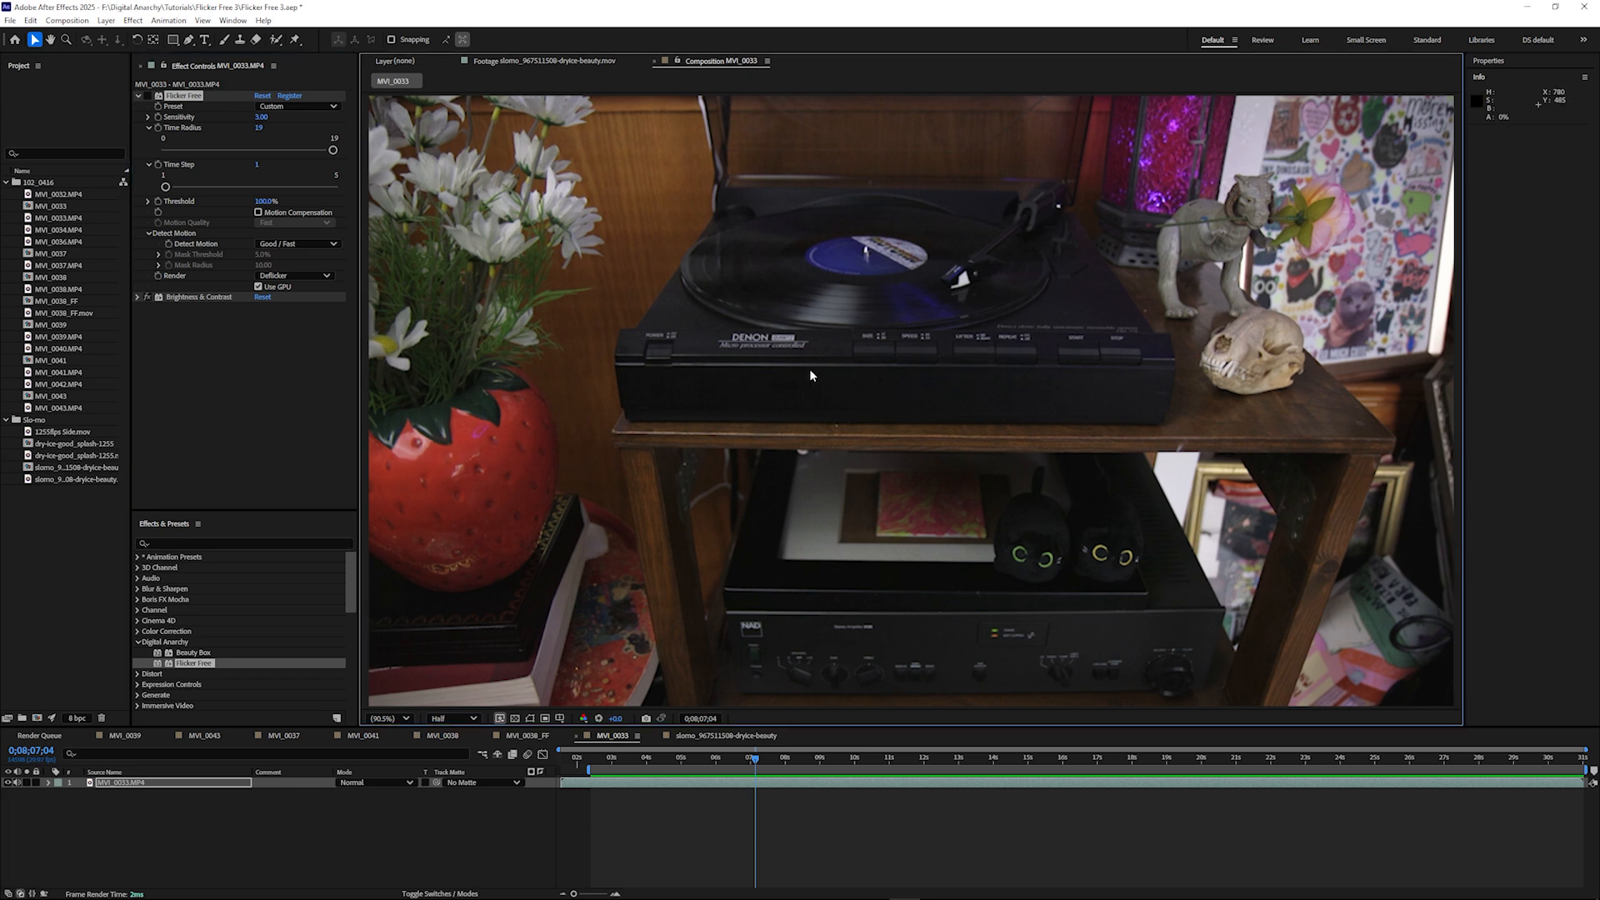
pyautogui.press('space')
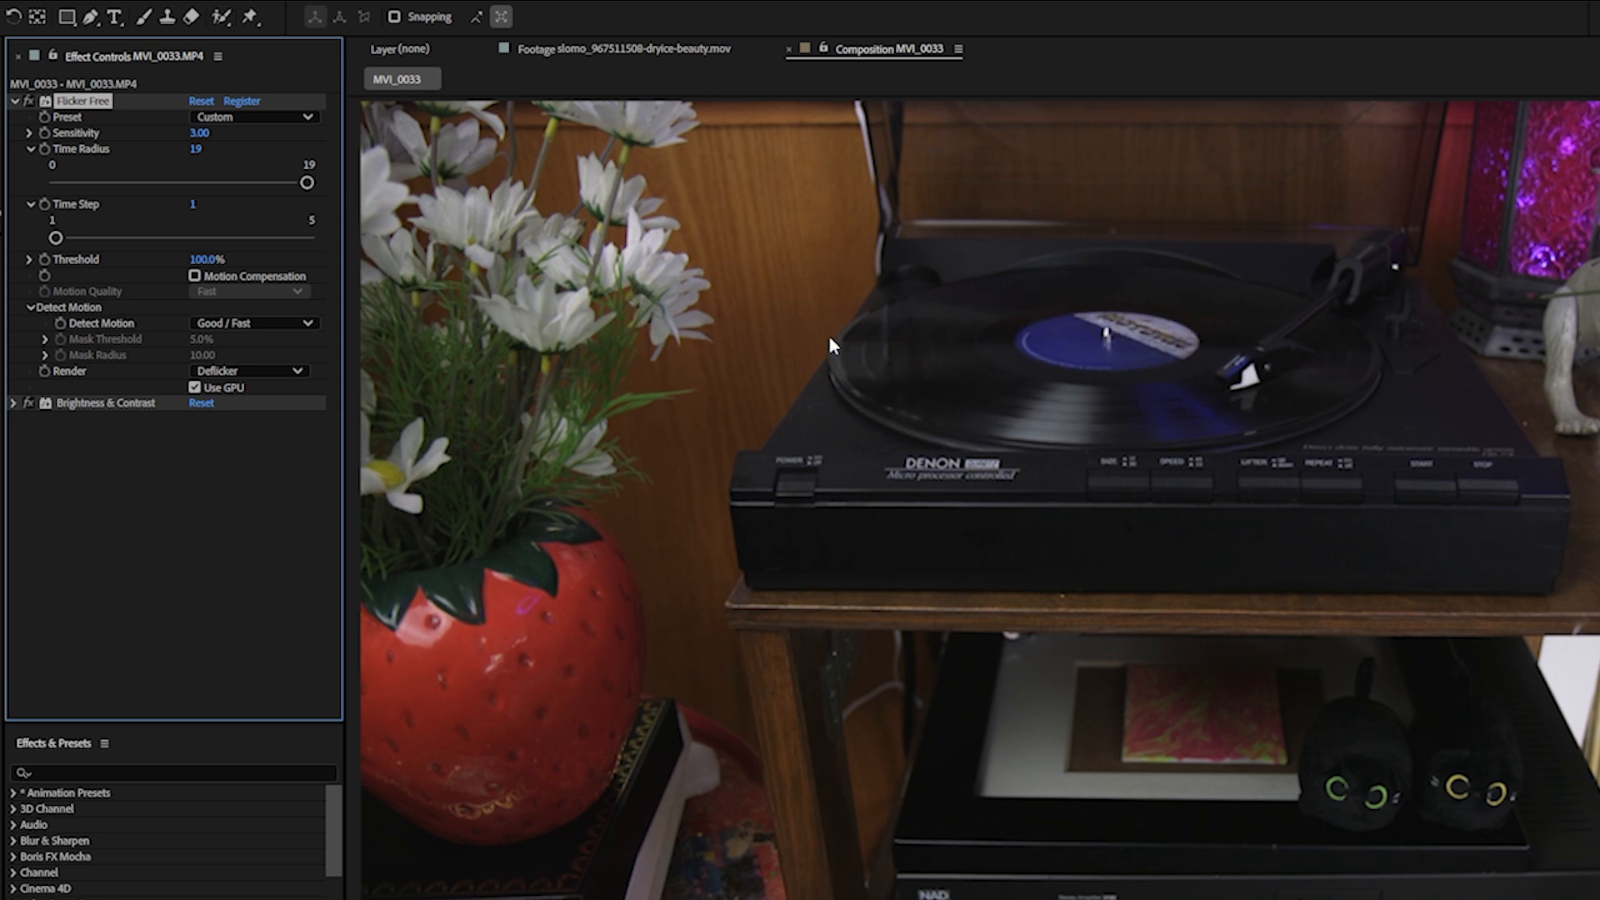
pyautogui.click(620, 405)
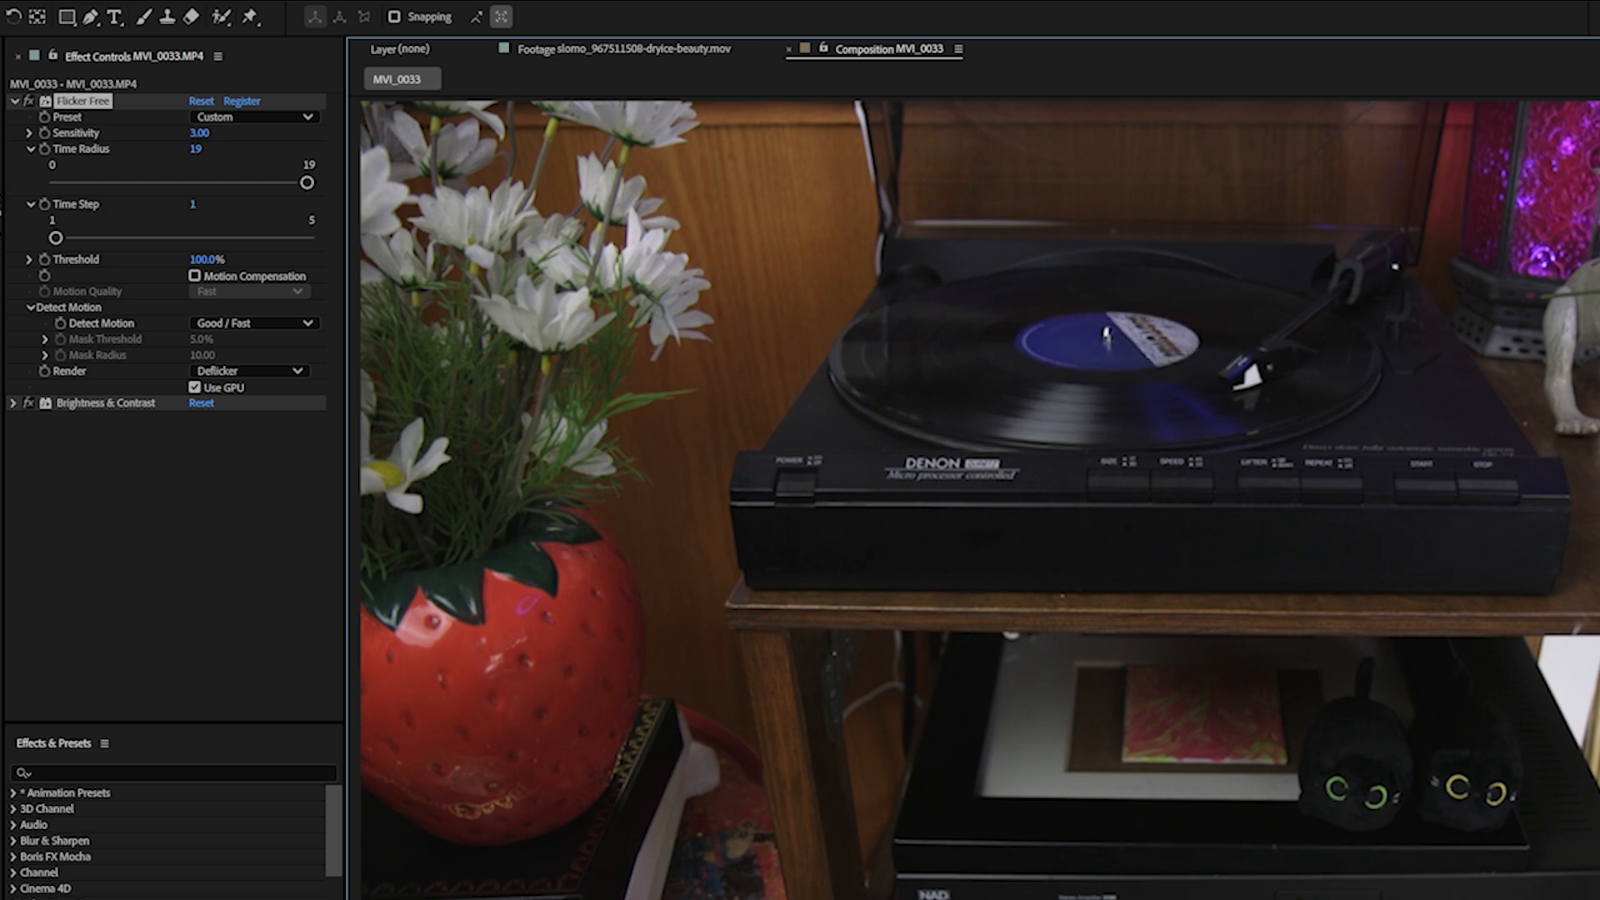
pyautogui.click(188, 237)
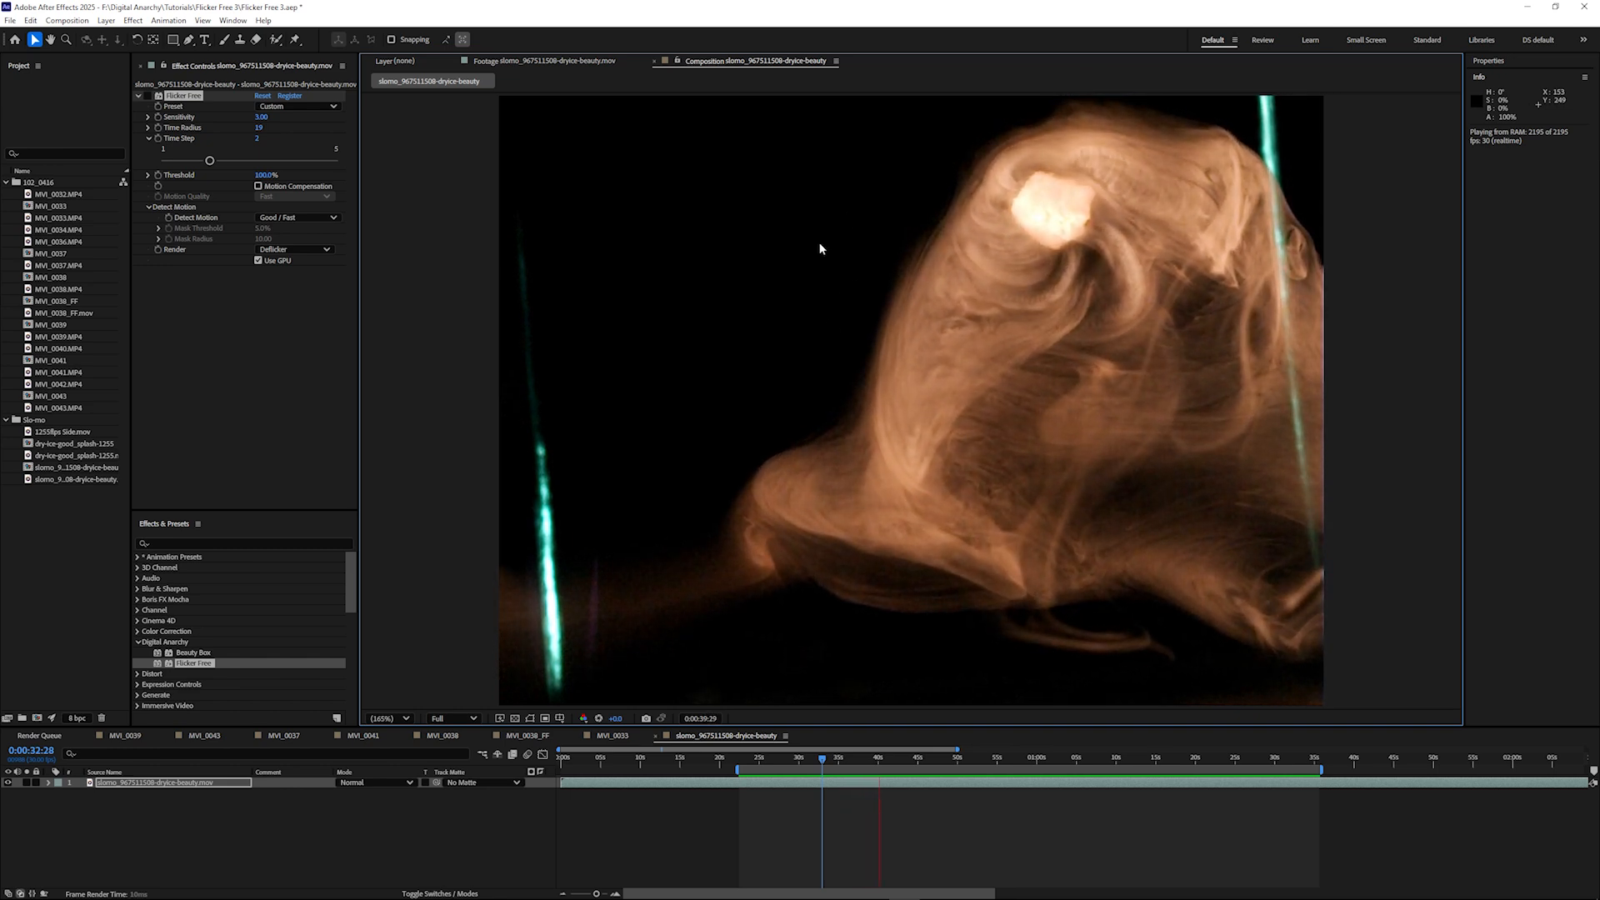
# - Switch the Flicker Free effect on for the slow-motion dry ice beauty clip
pyautogui.click(147, 95)
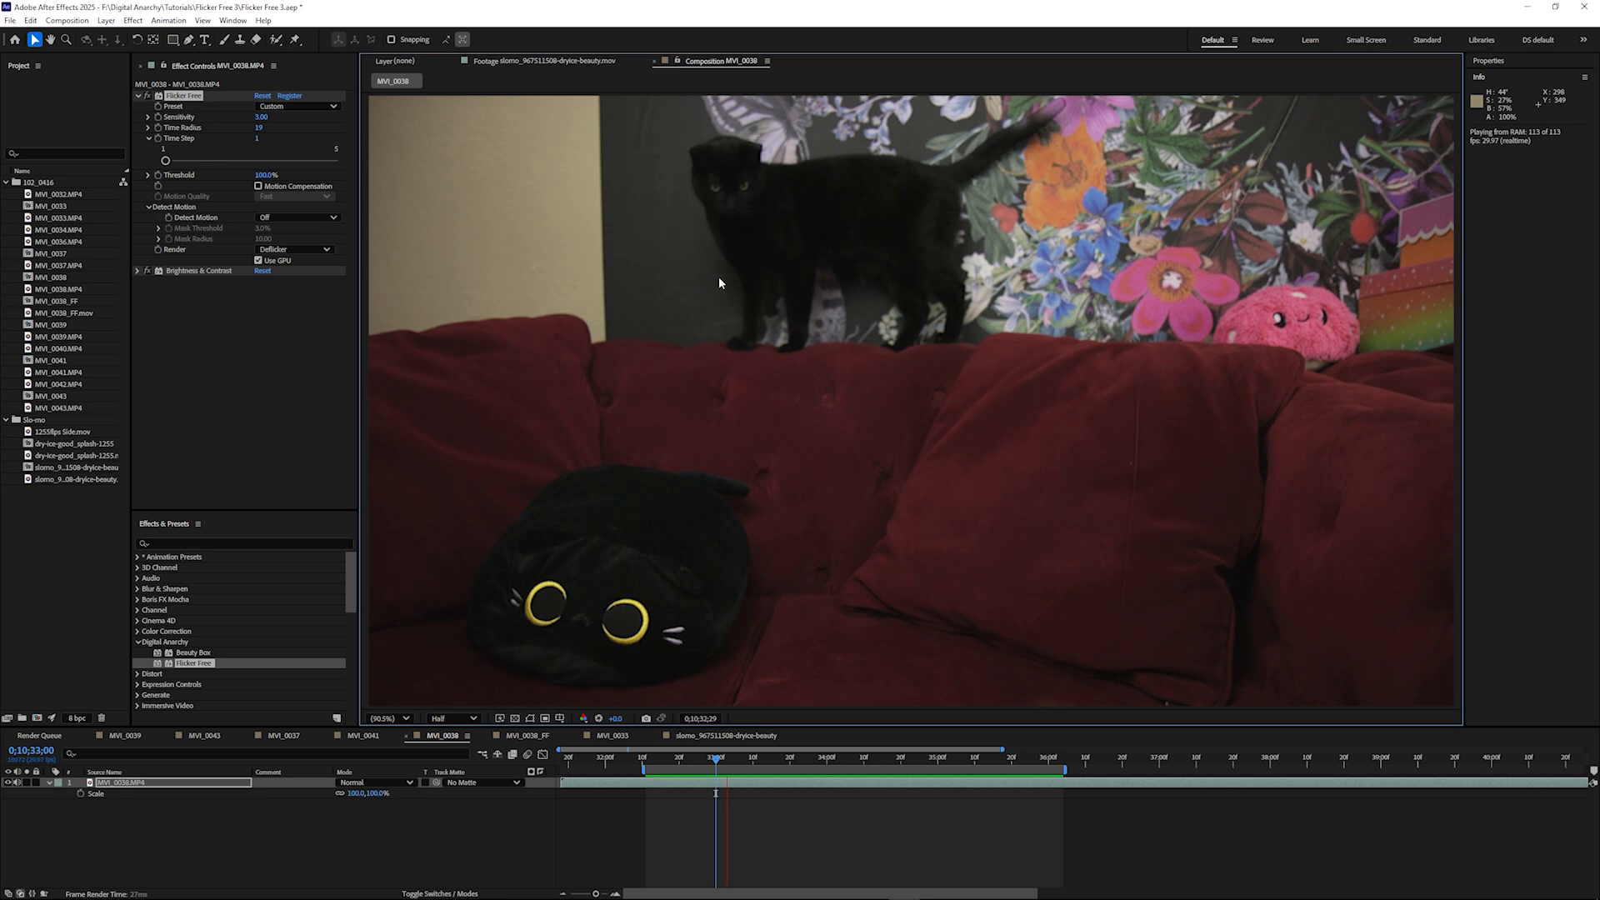
# - Set Flicker Free's Detect Motion to Good / Fast on the MVI_0038 clip and show the preview resolution options
pyautogui.click(289, 216)
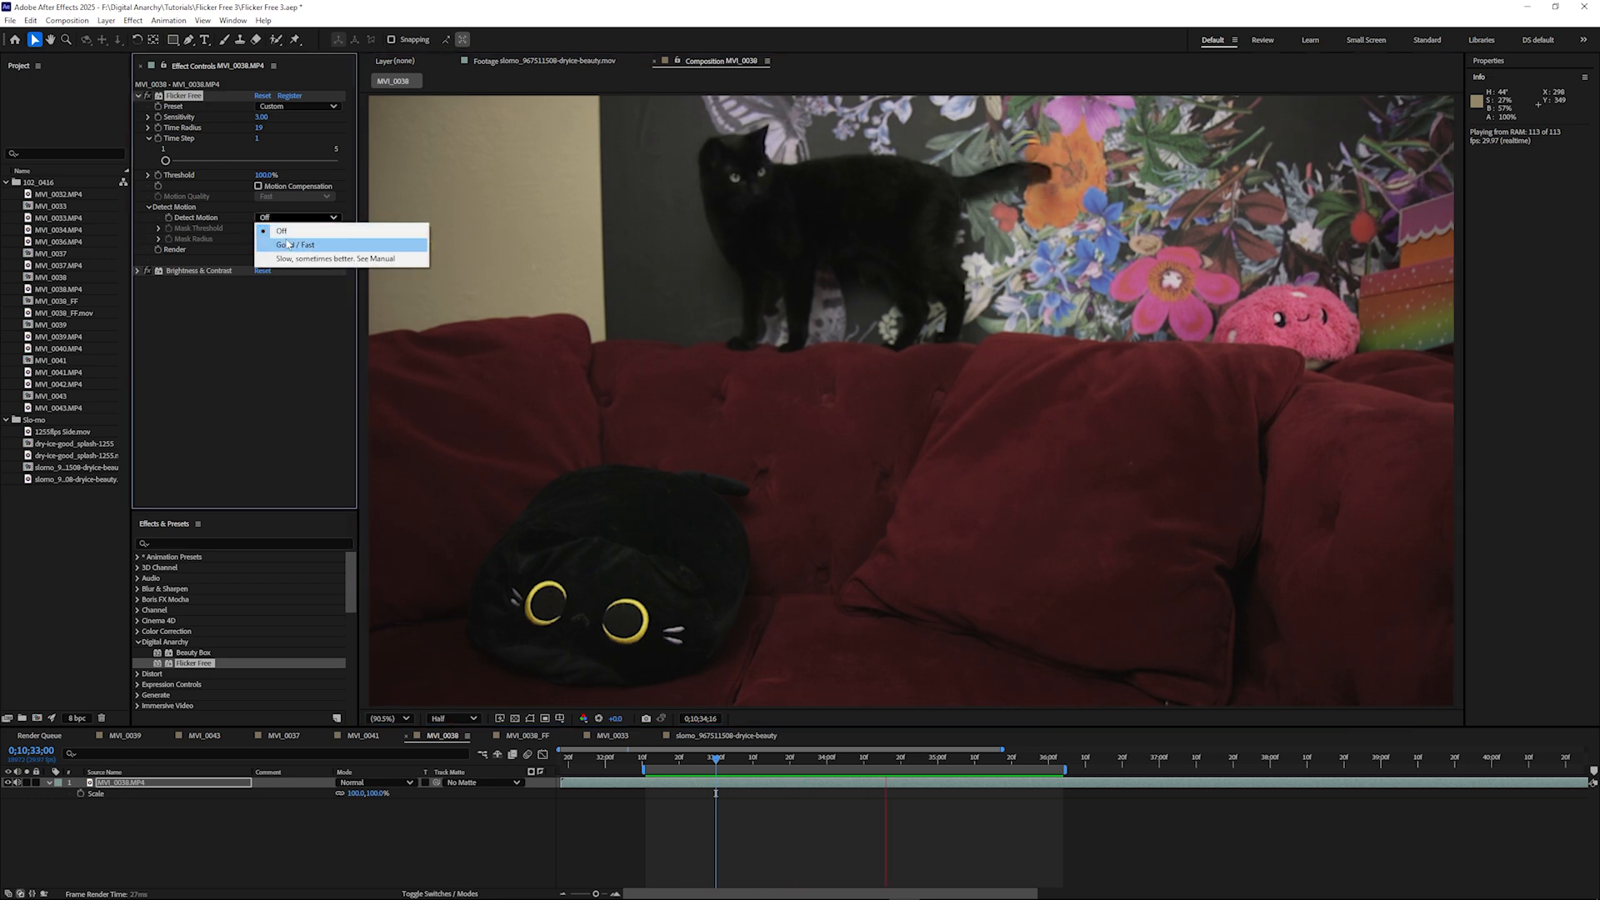
pyautogui.click(285, 238)
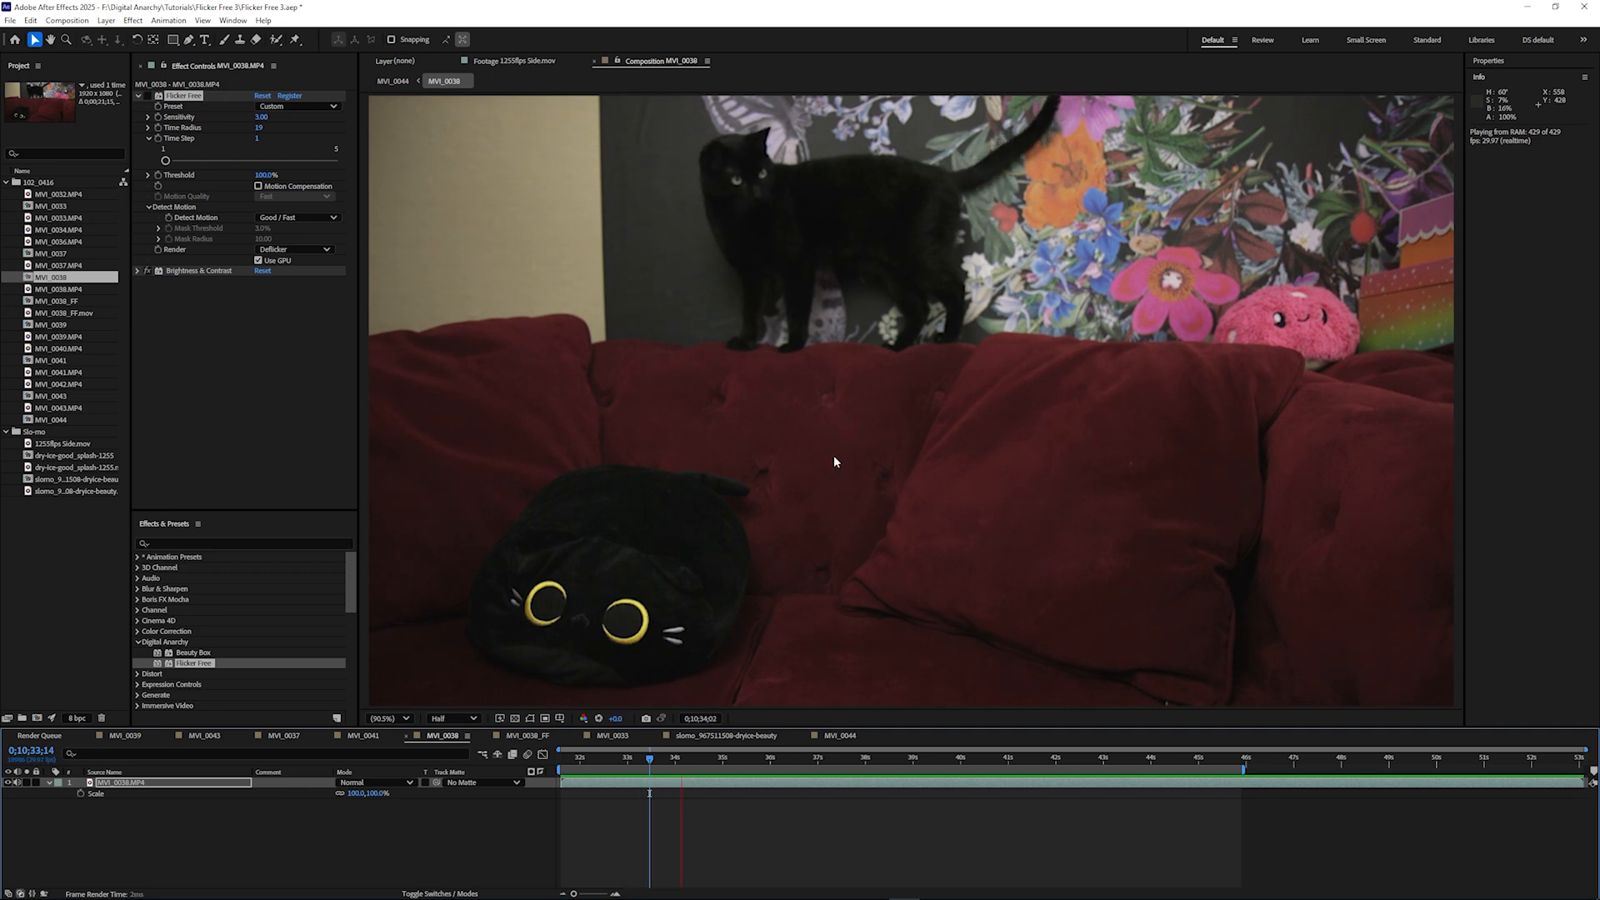
pyautogui.click(443, 720)
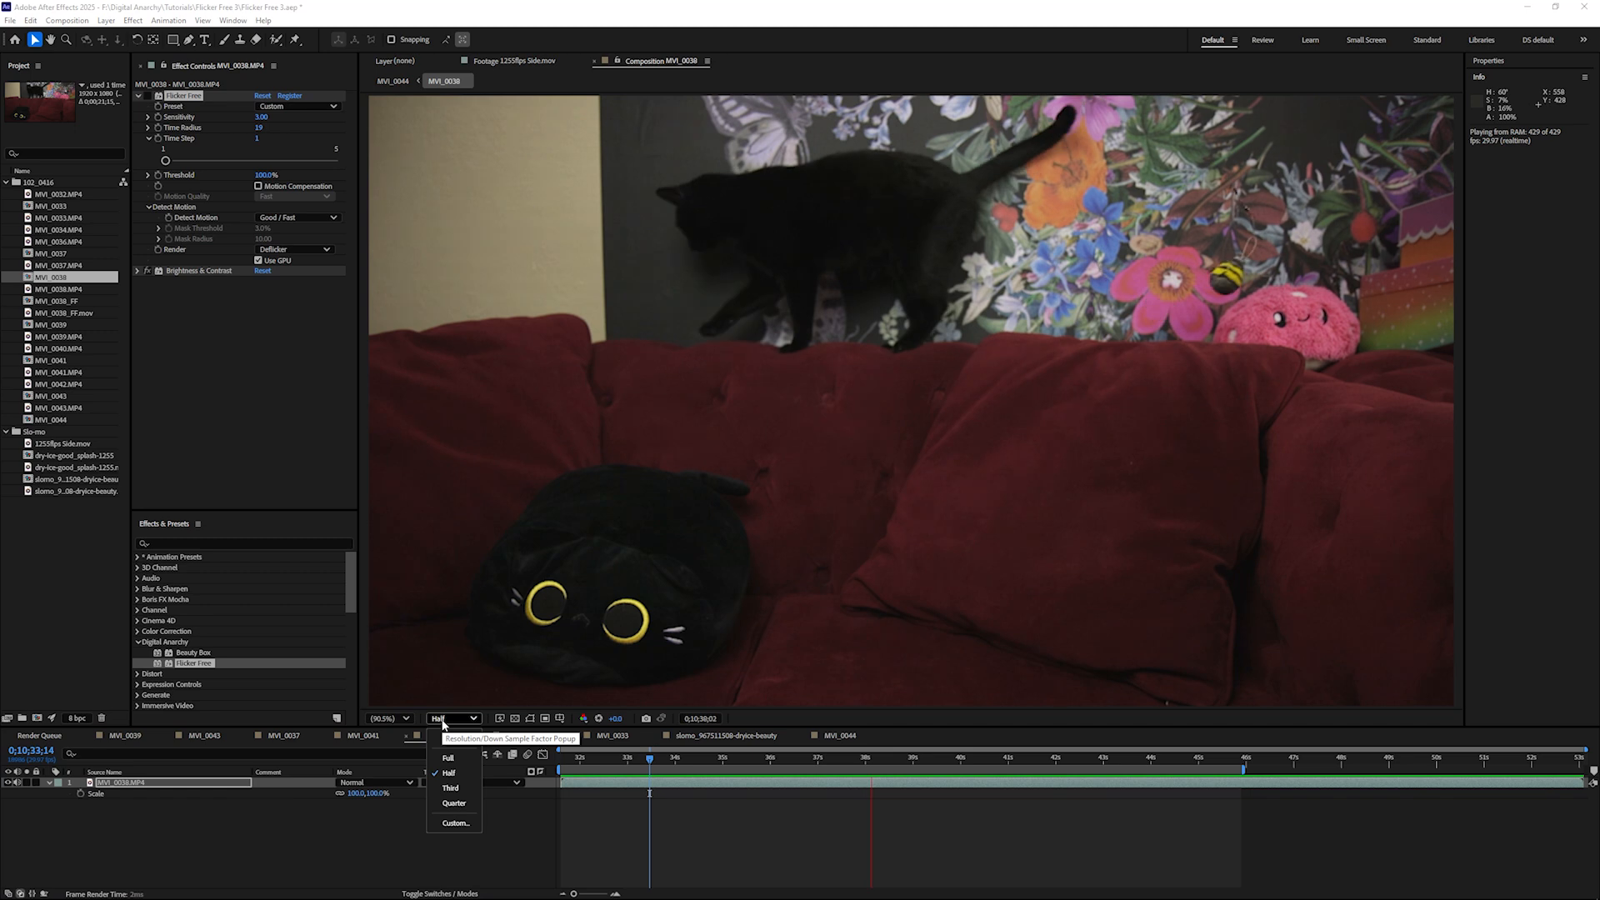
# - Create a new composition from the MVI_0038 composition in the project
pyautogui.rightClick(27, 277)
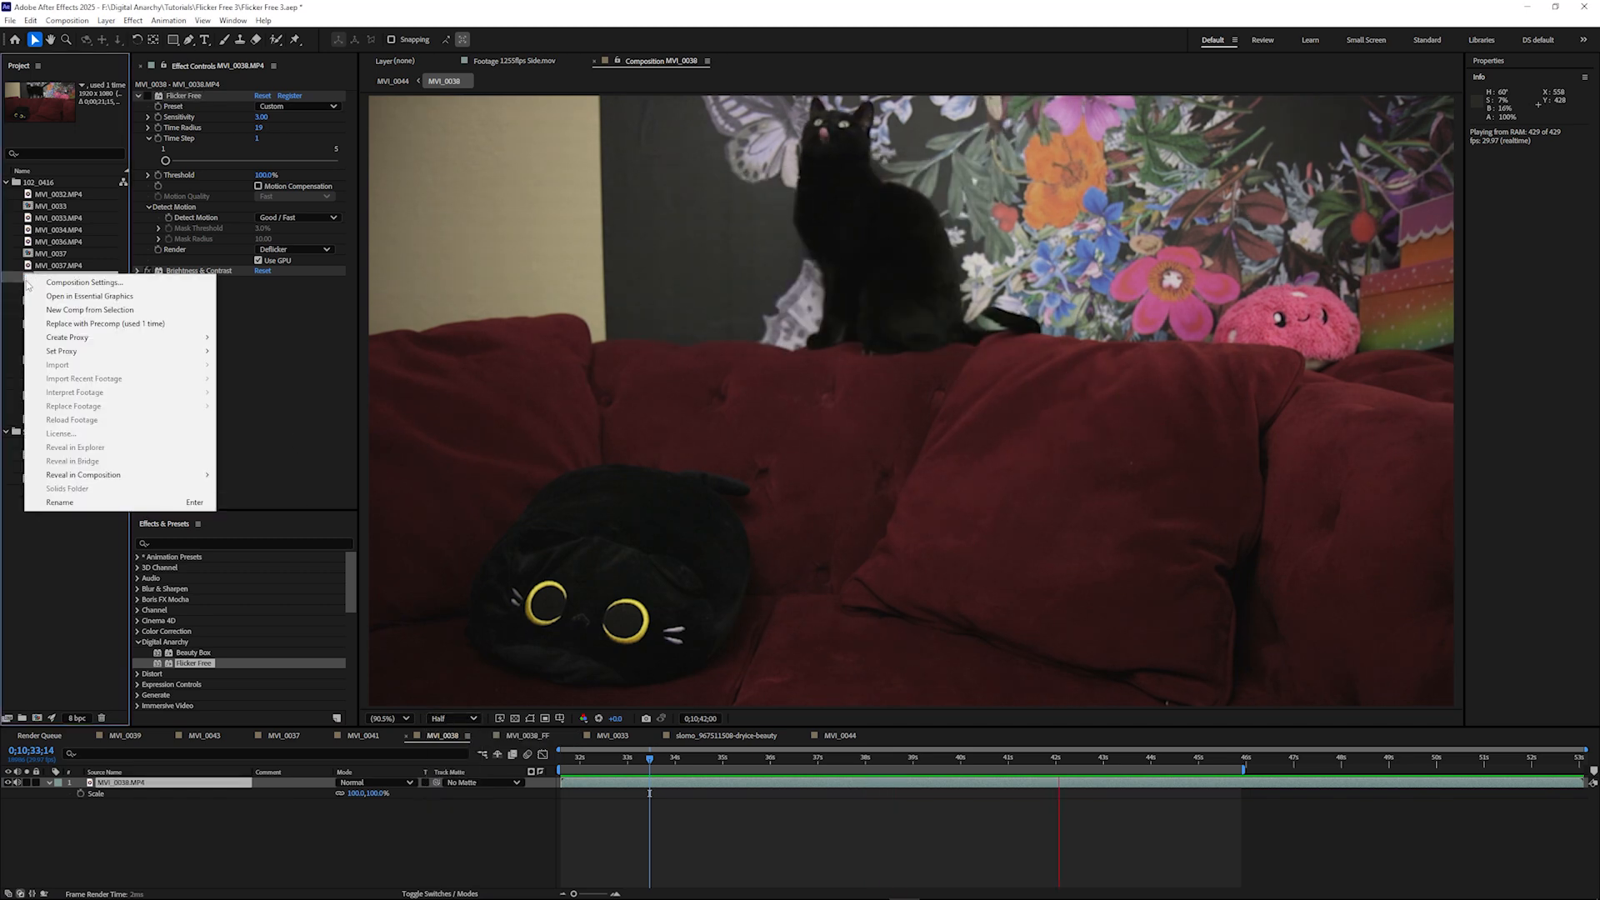
pyautogui.click(73, 310)
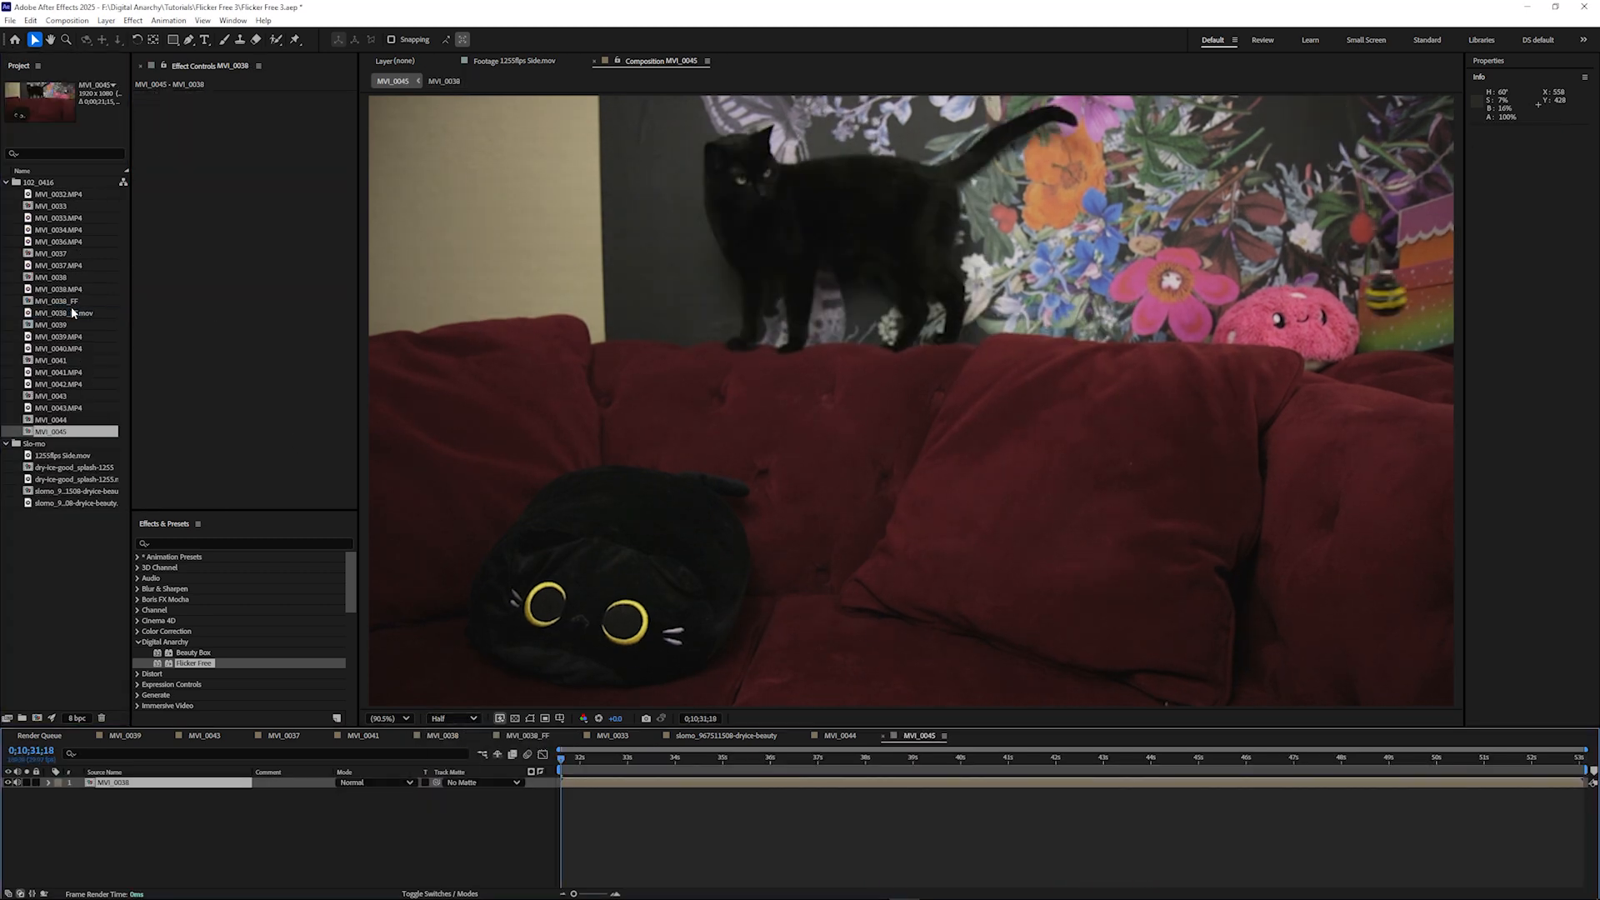
# - Open the new composition's settings and show the available size and frame rate presets
pyautogui.click(86, 22)
pyautogui.click(92, 52)
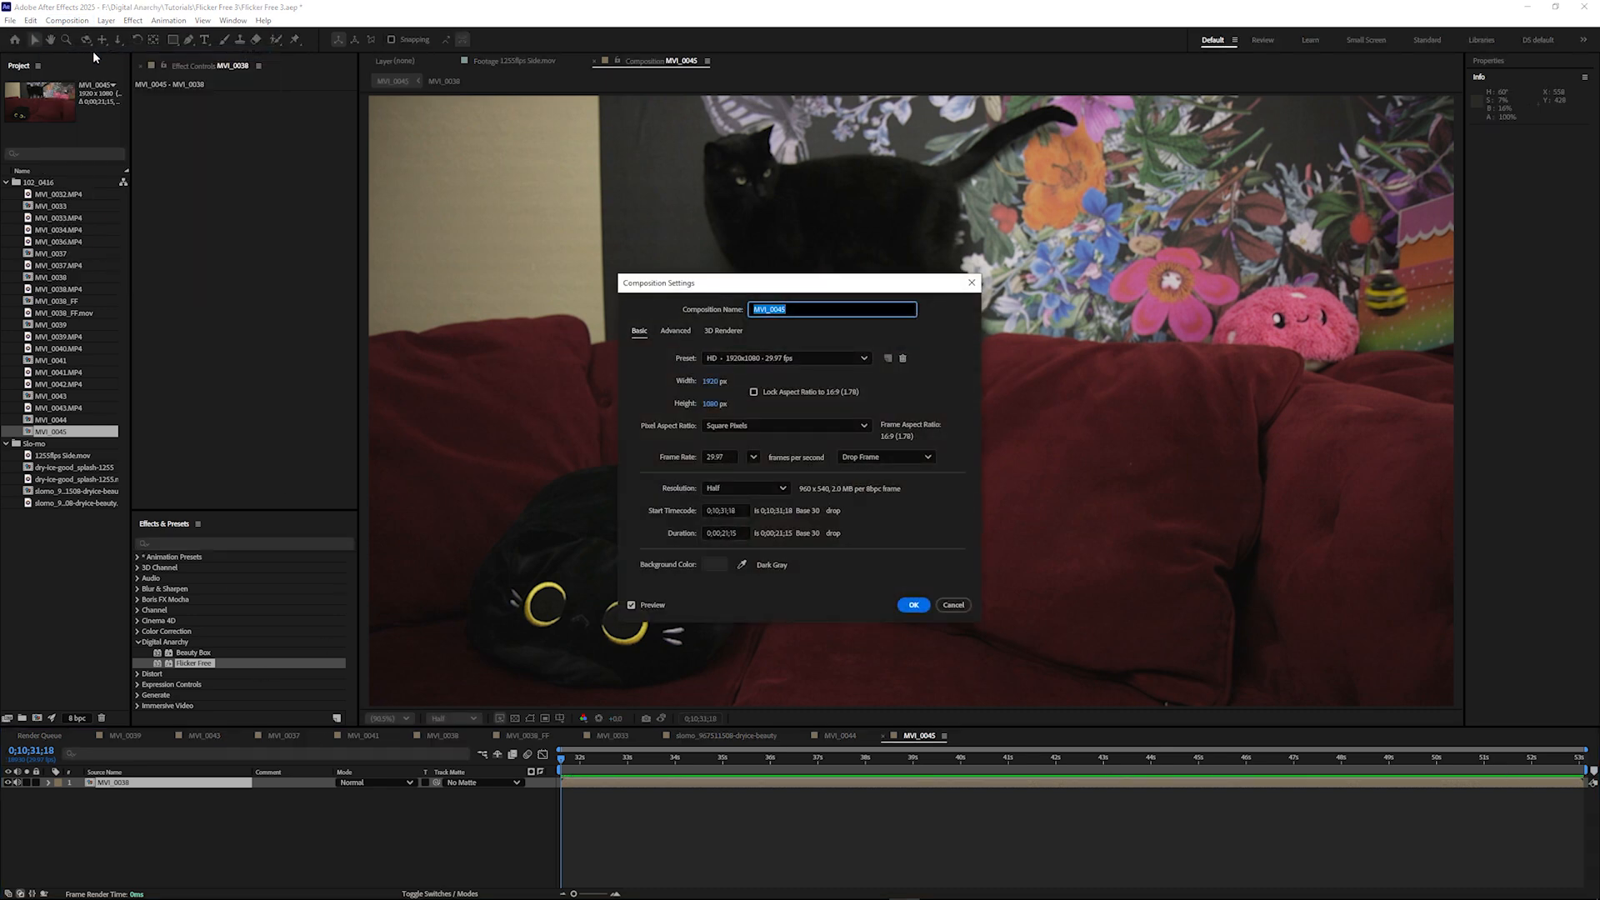
pyautogui.click(773, 359)
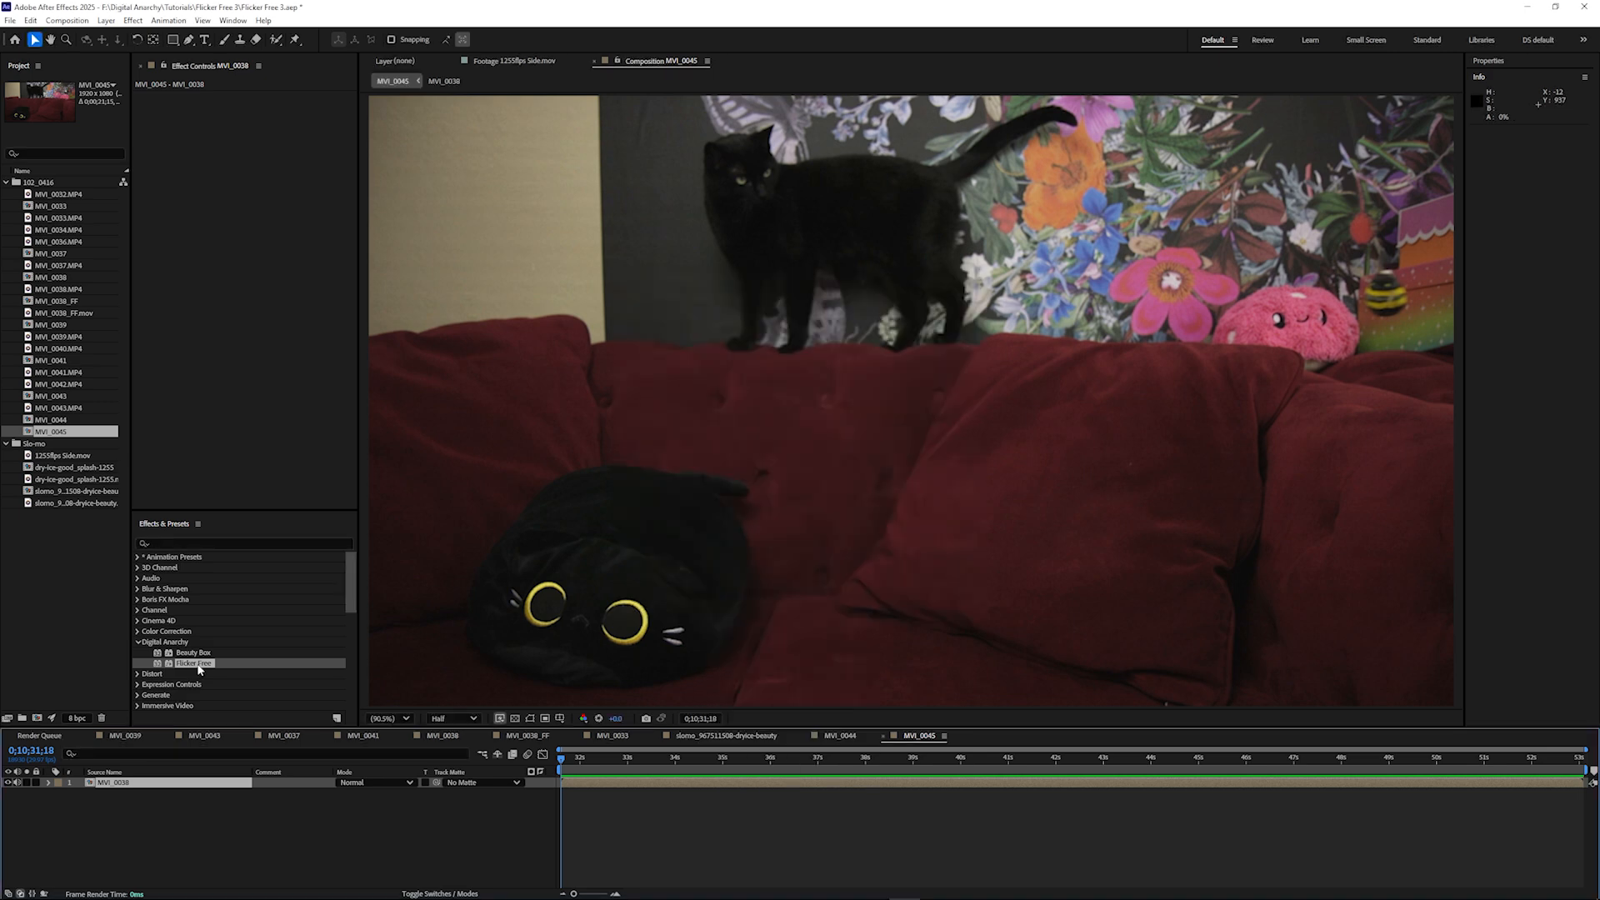
# - Apply Flicker Free to the nested MVI_0038 layer and switch off its Lumetri Color effect
pyautogui.moveTo(202, 664); pyautogui.dragTo(159, 784)
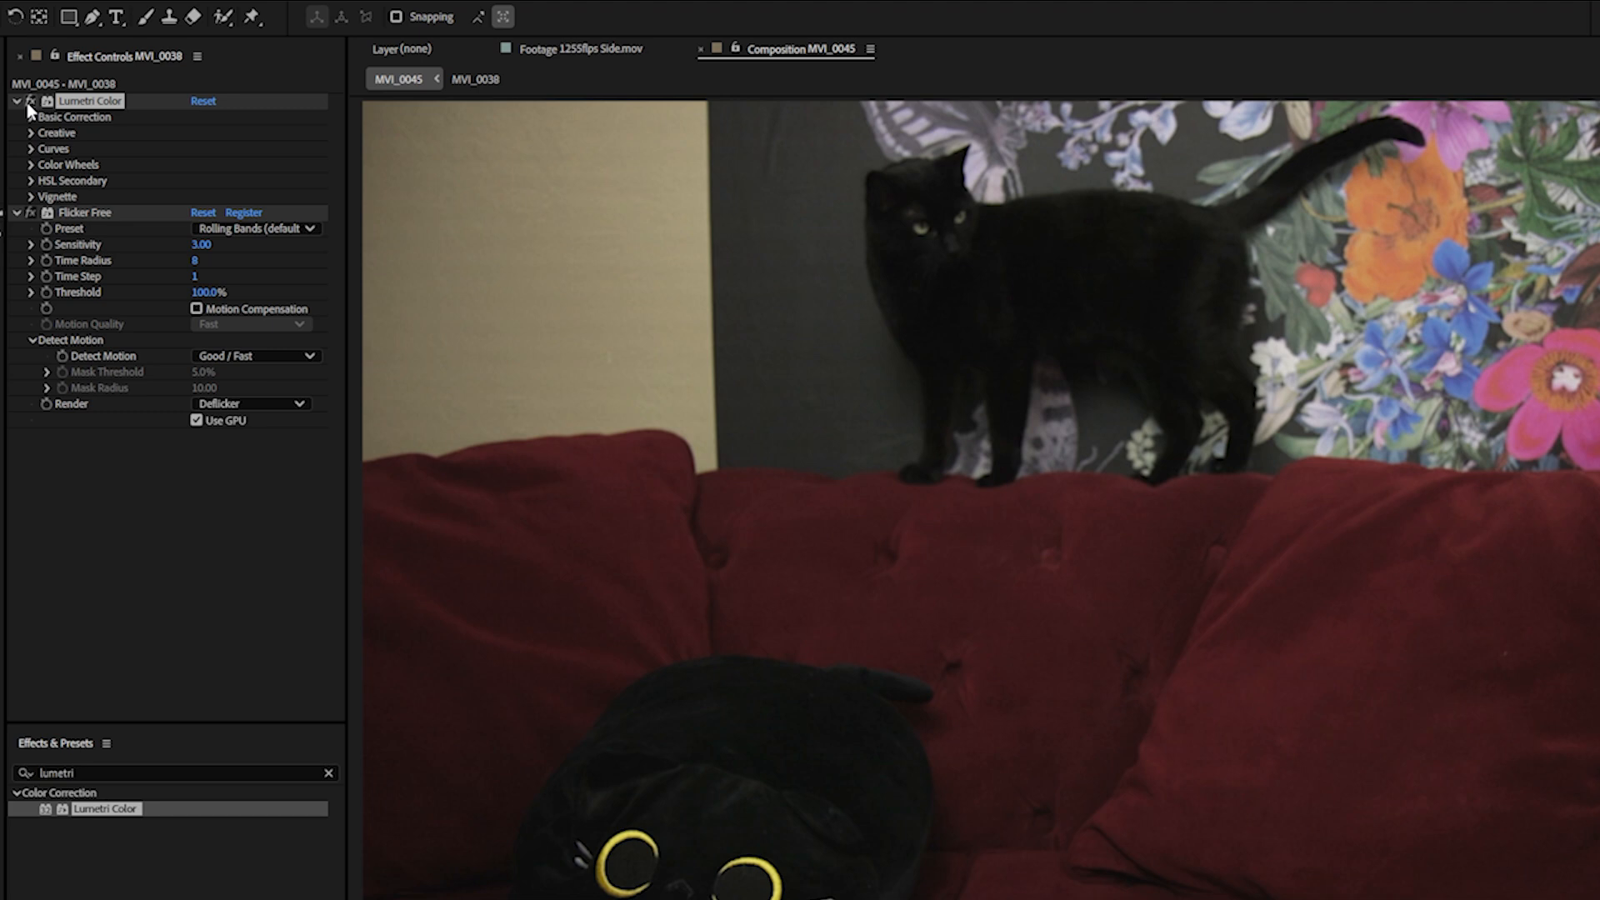
pyautogui.click(29, 103)
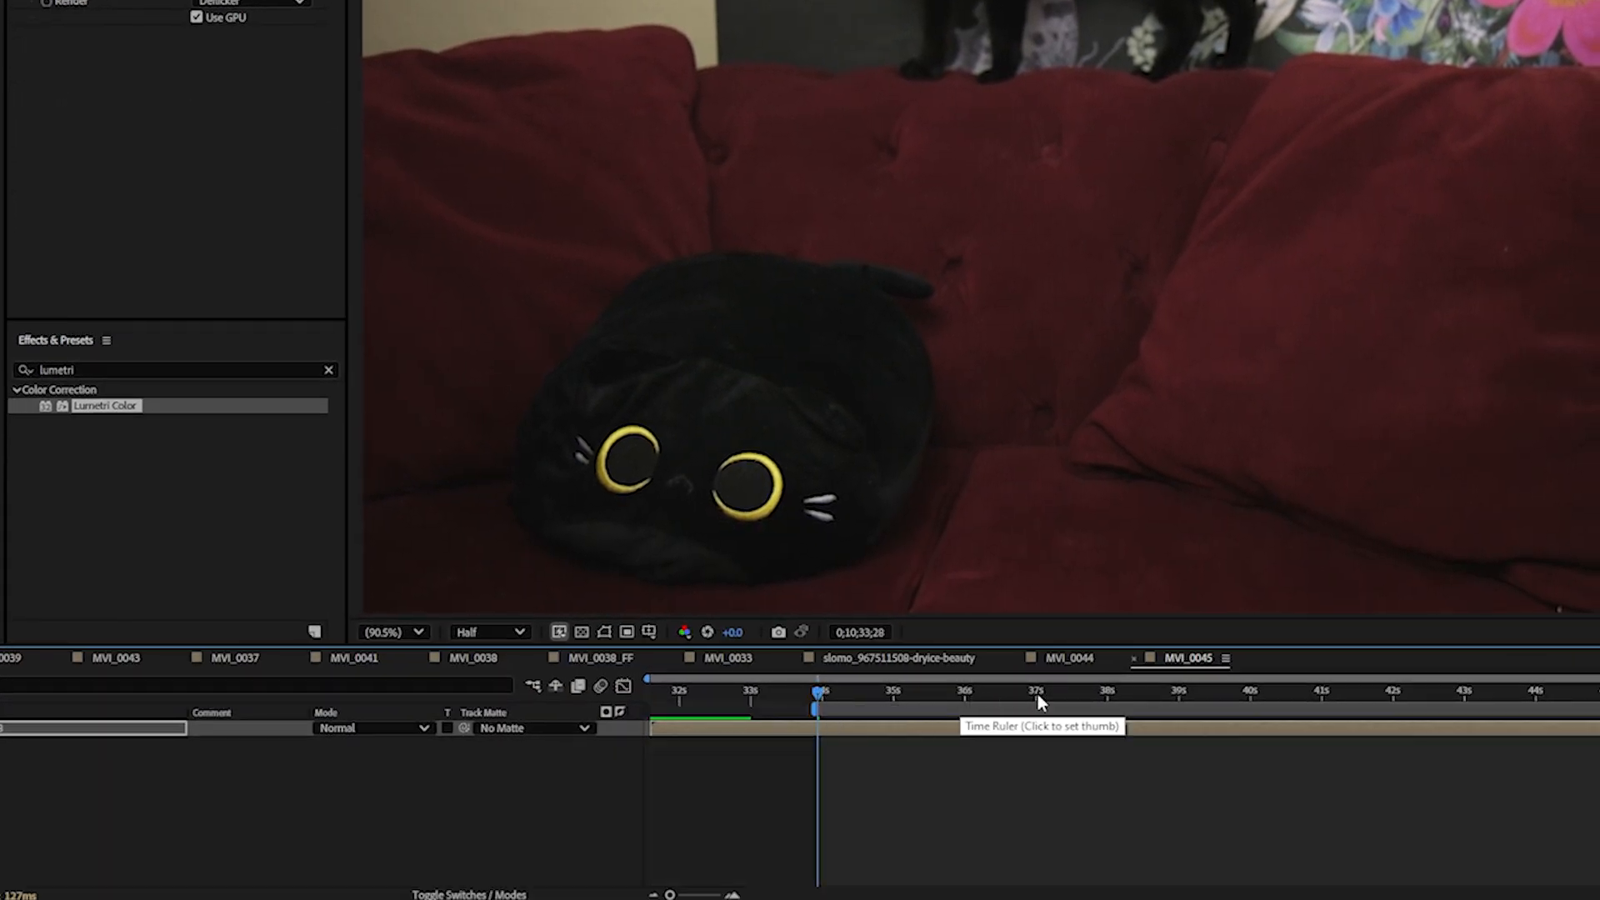
# - Move the playhead to 0;10;37;01 and end the work area there
pyautogui.click(1037, 692)
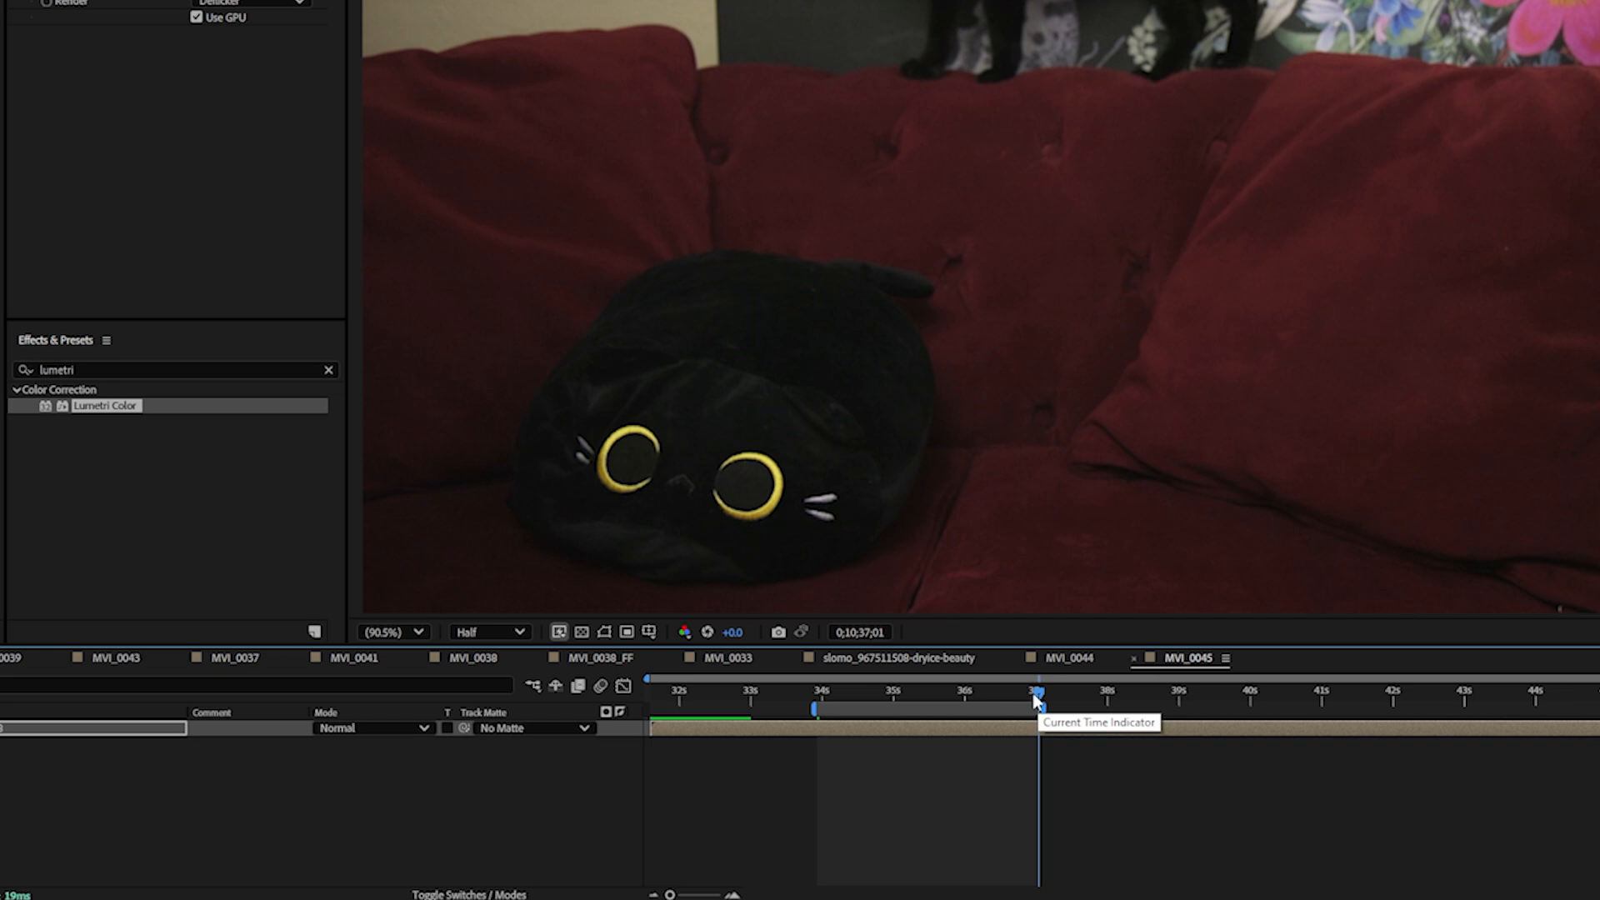
pyautogui.click(301, 172)
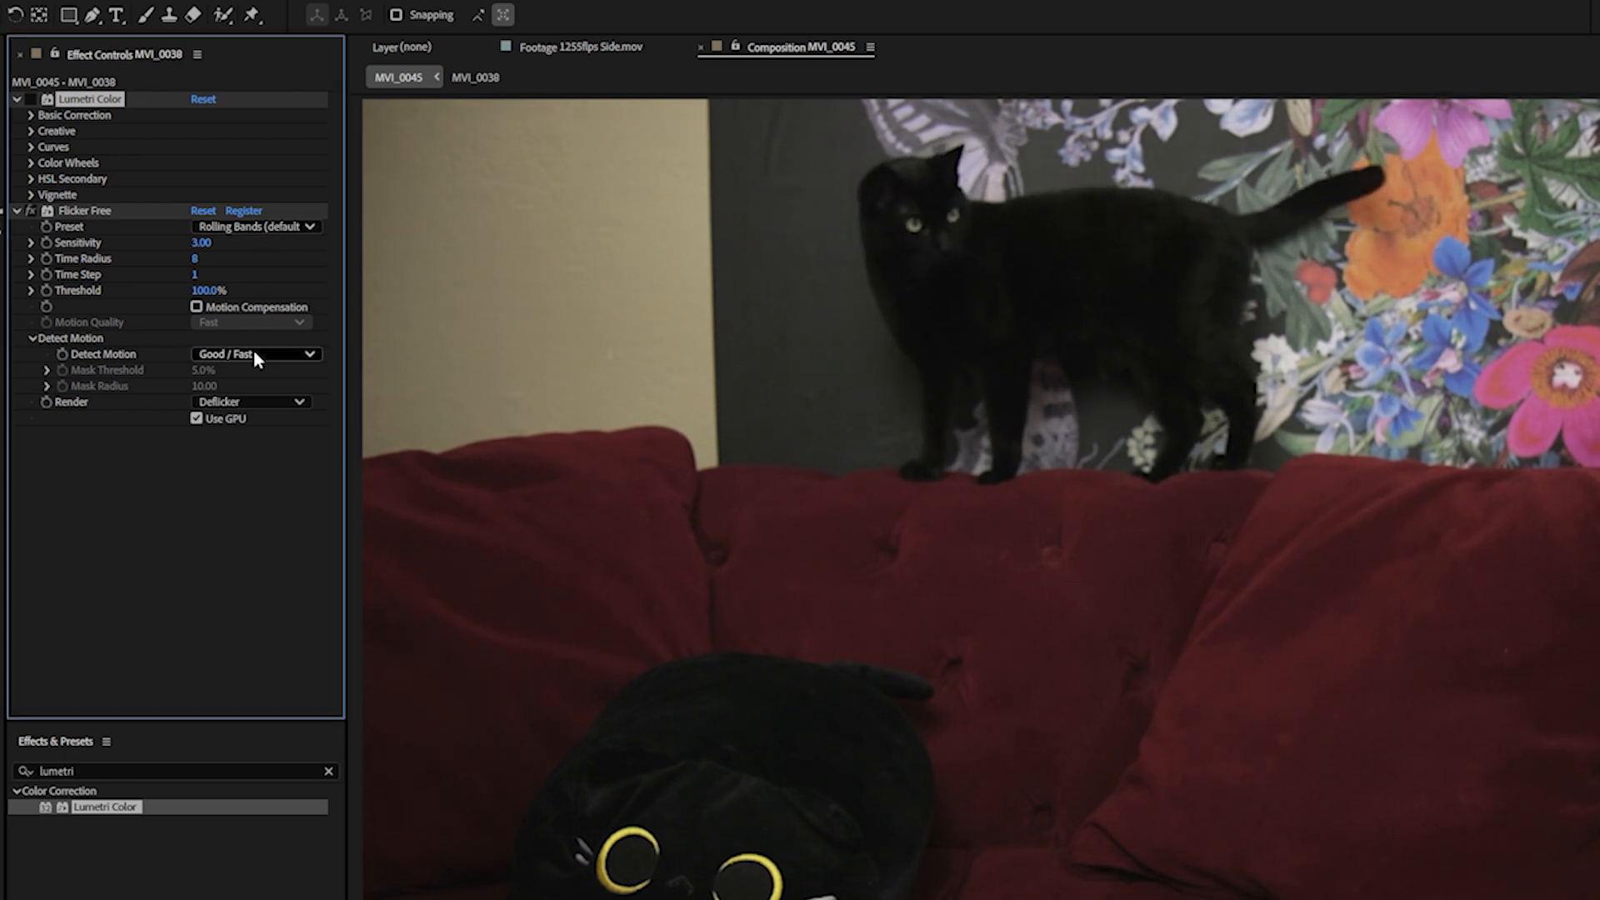
# - Turn Flicker Free's Detect Motion off and set the Time Radius to 19 on the nested layer
pyautogui.click(253, 355)
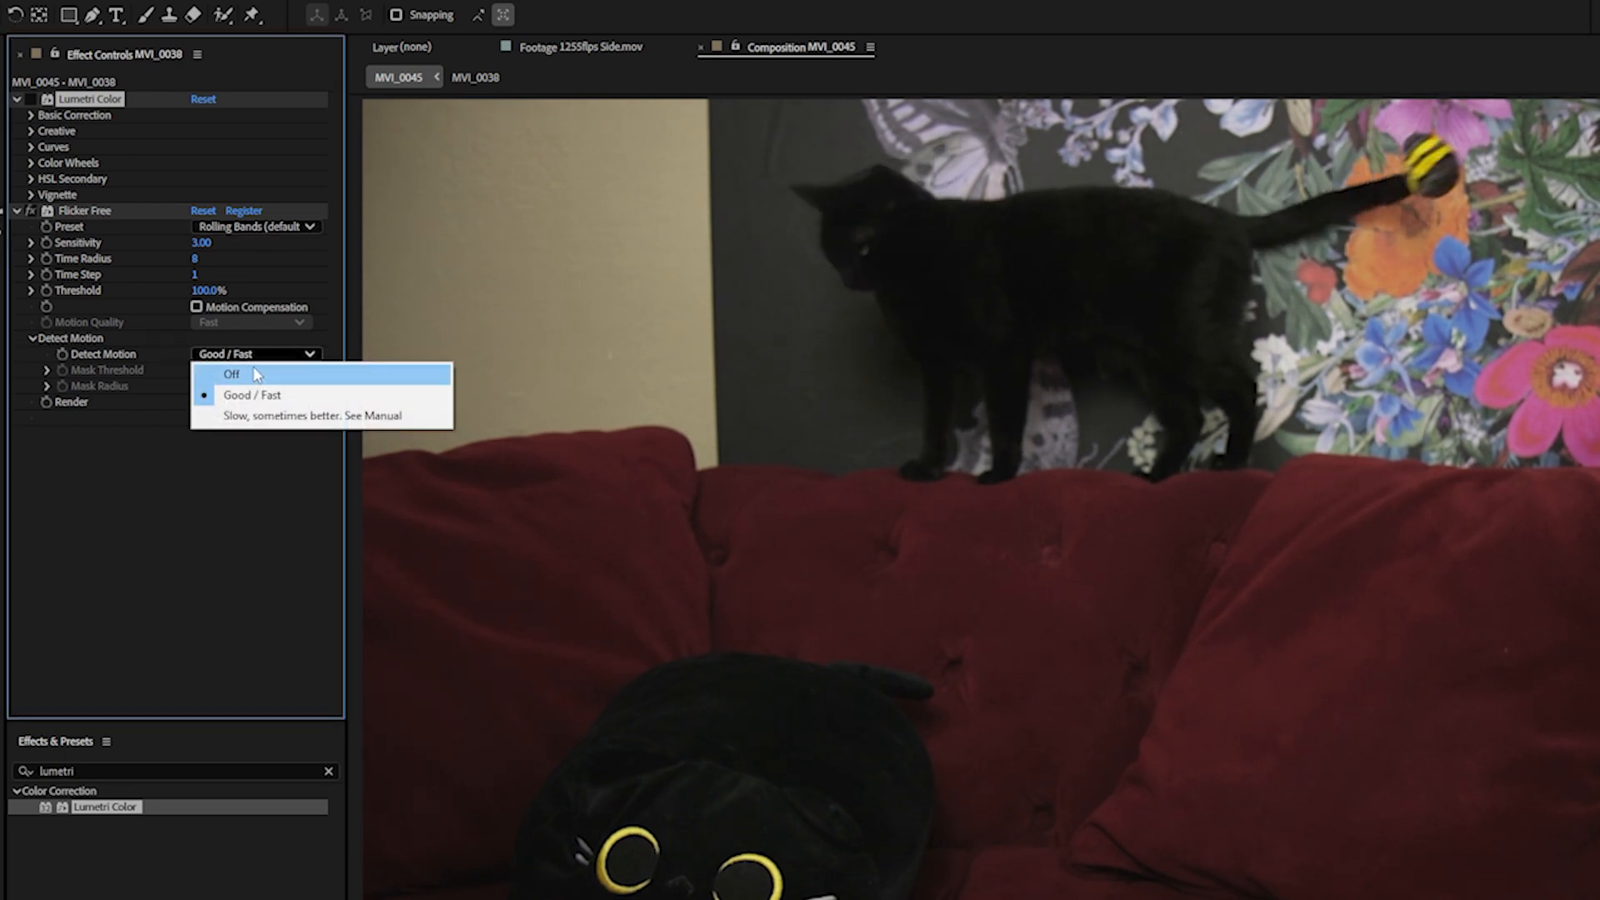
pyautogui.click(255, 375)
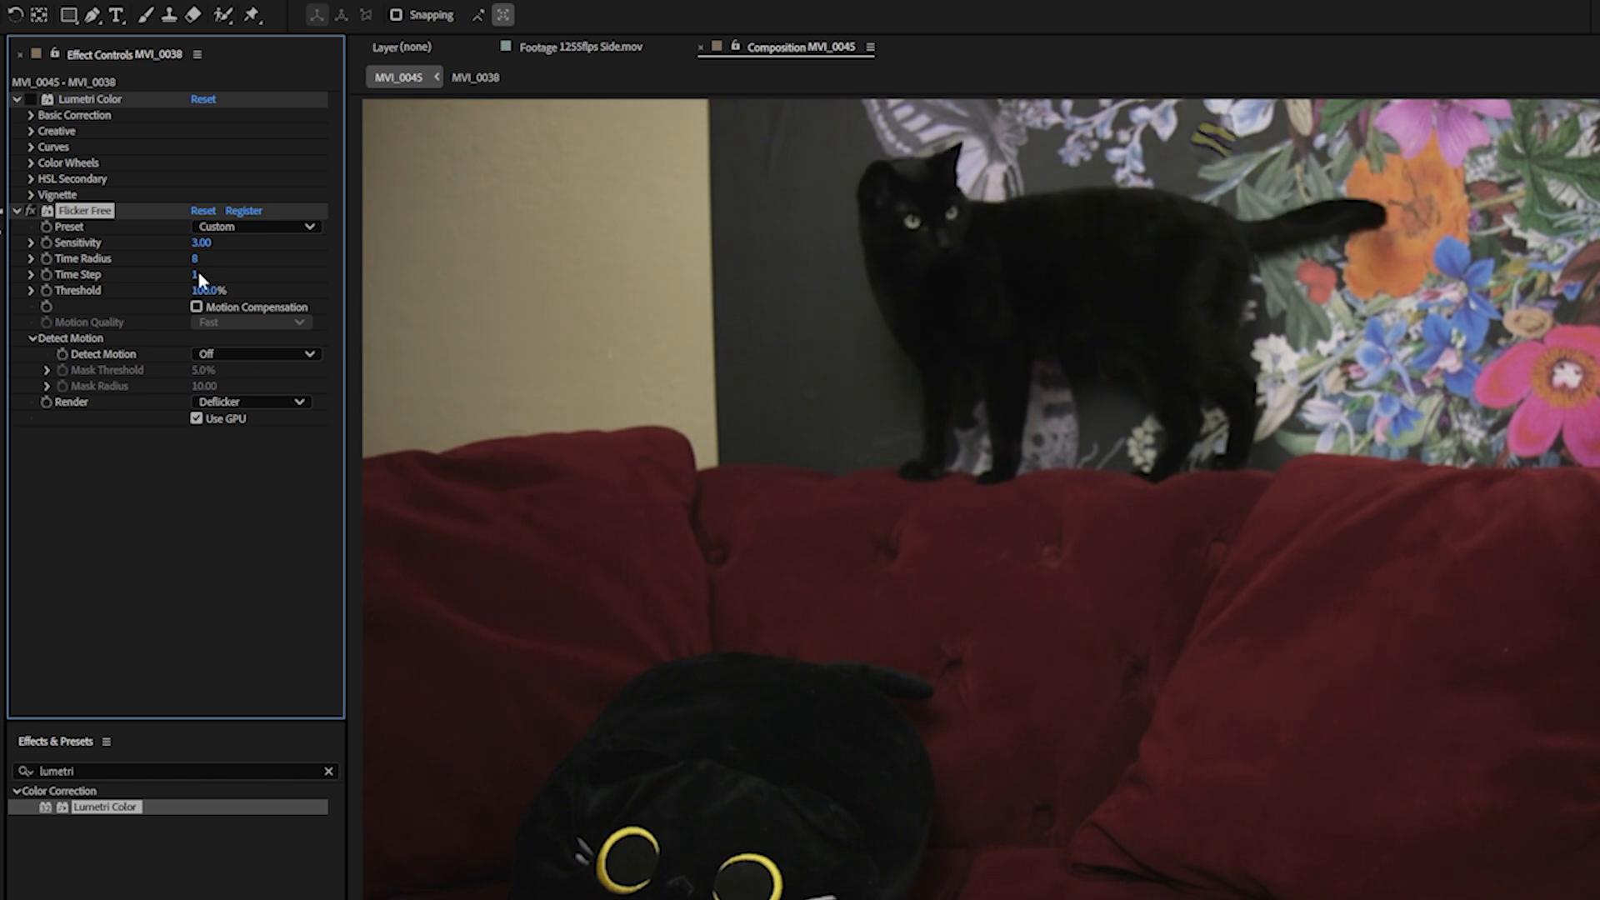
pyautogui.moveTo(195, 259); pyautogui.dragTo(204, 257)
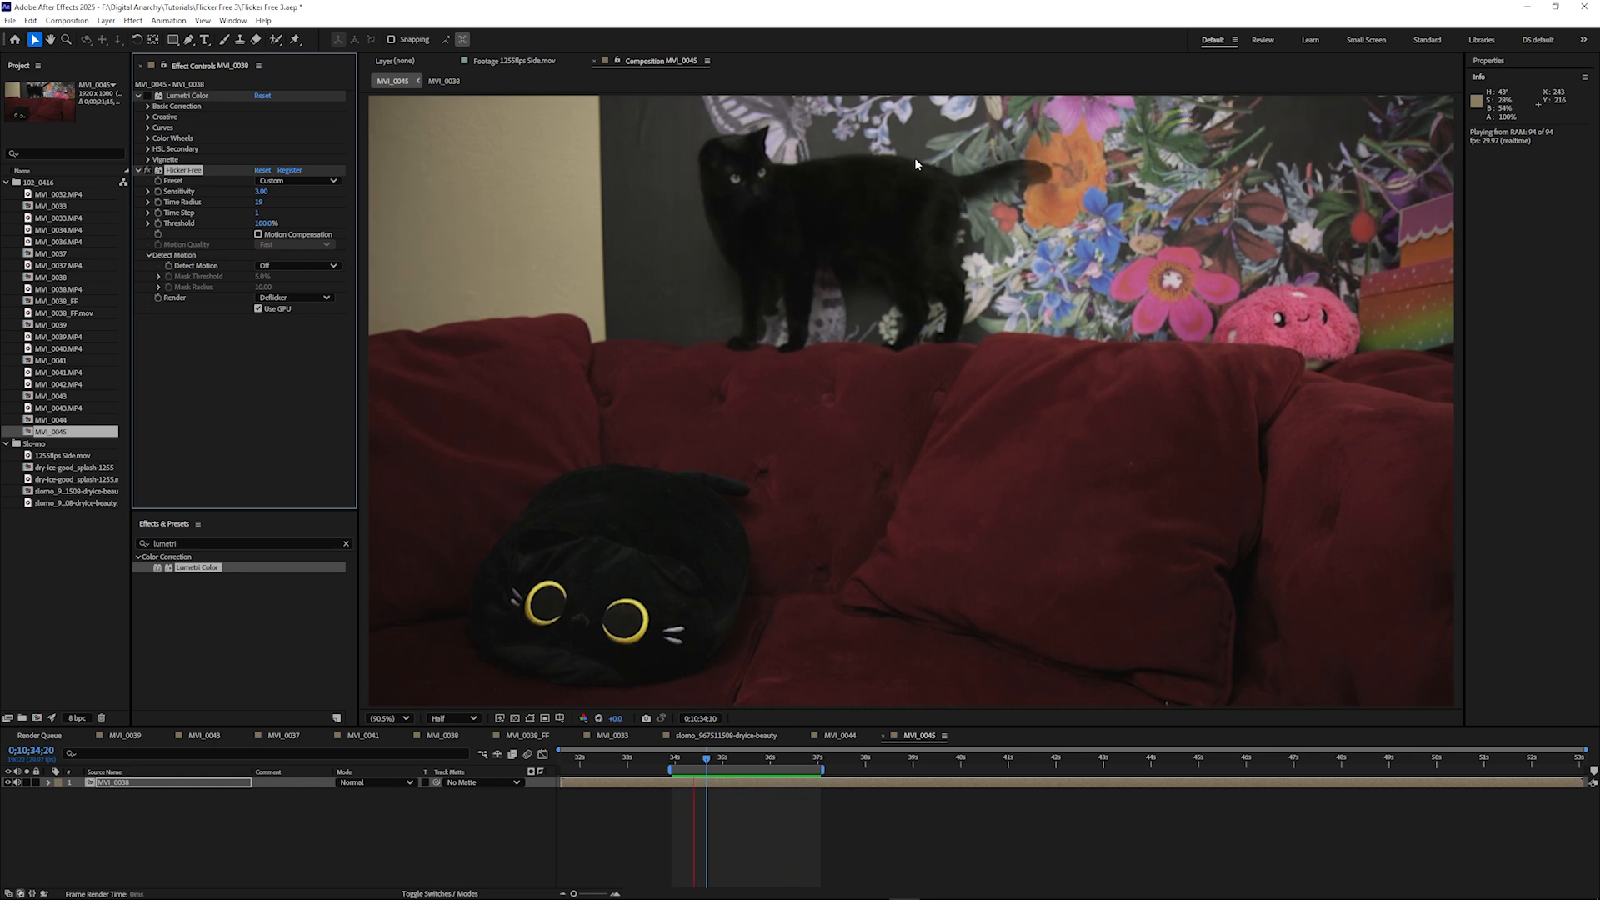
# - Expand Flicker Free's Time Step slider and raise the Time Step toward the upper end of its range
pyautogui.click(148, 212)
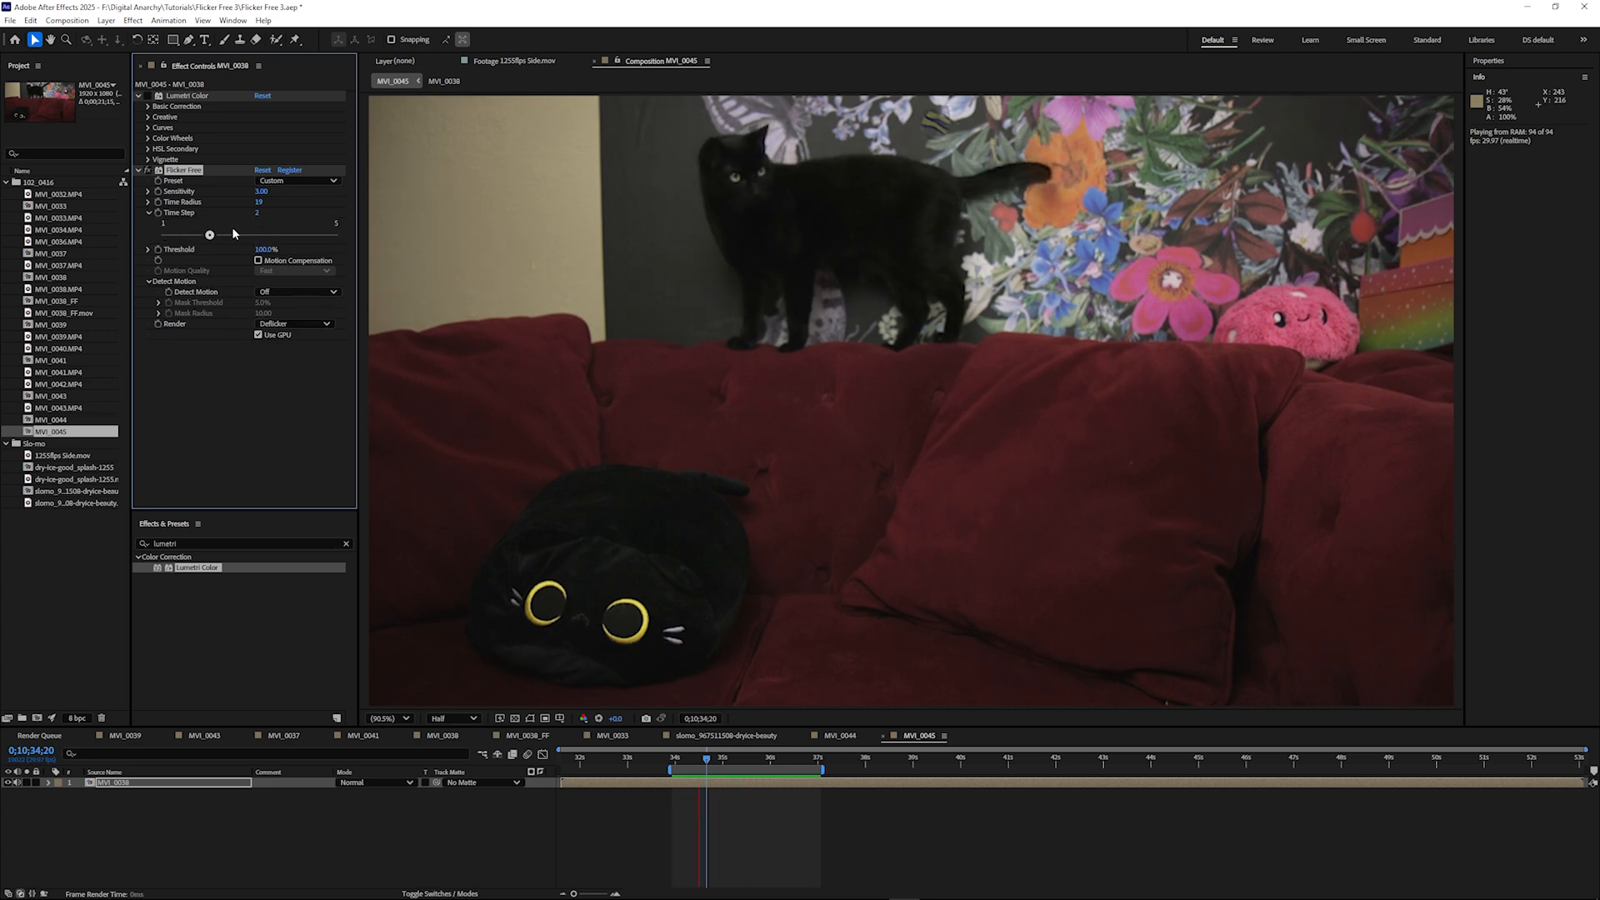
pyautogui.moveTo(165, 236); pyautogui.dragTo(379, 258)
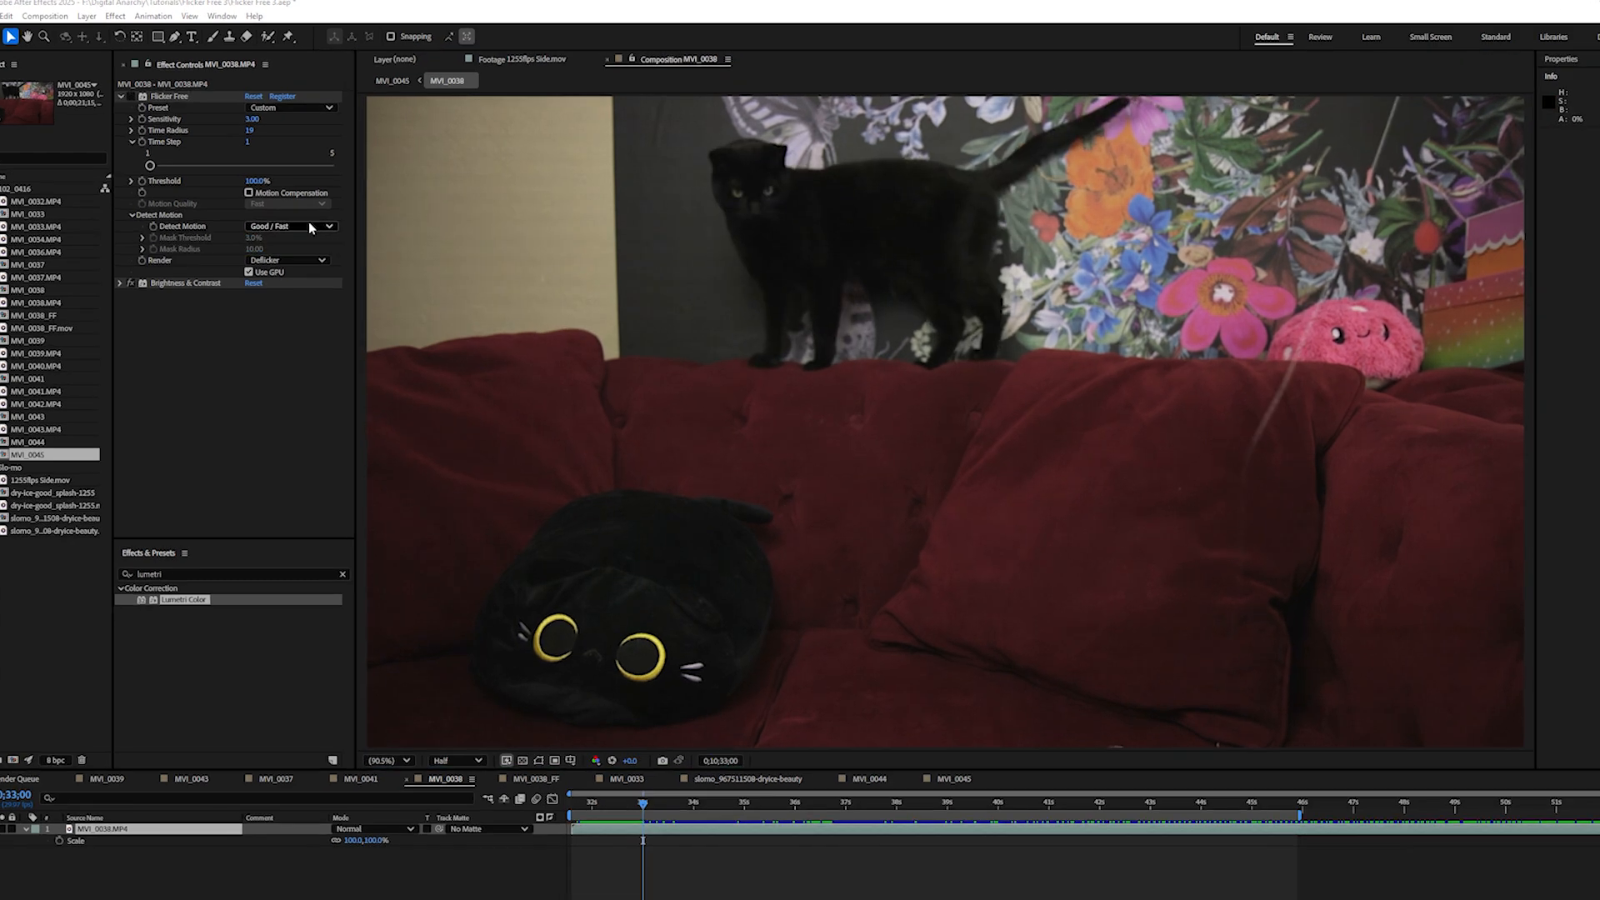
# - Set Flicker Free's Time Radius to 16 and Detect Motion to Good / Fast on the MVI_0038 clip
pyautogui.click(316, 216)
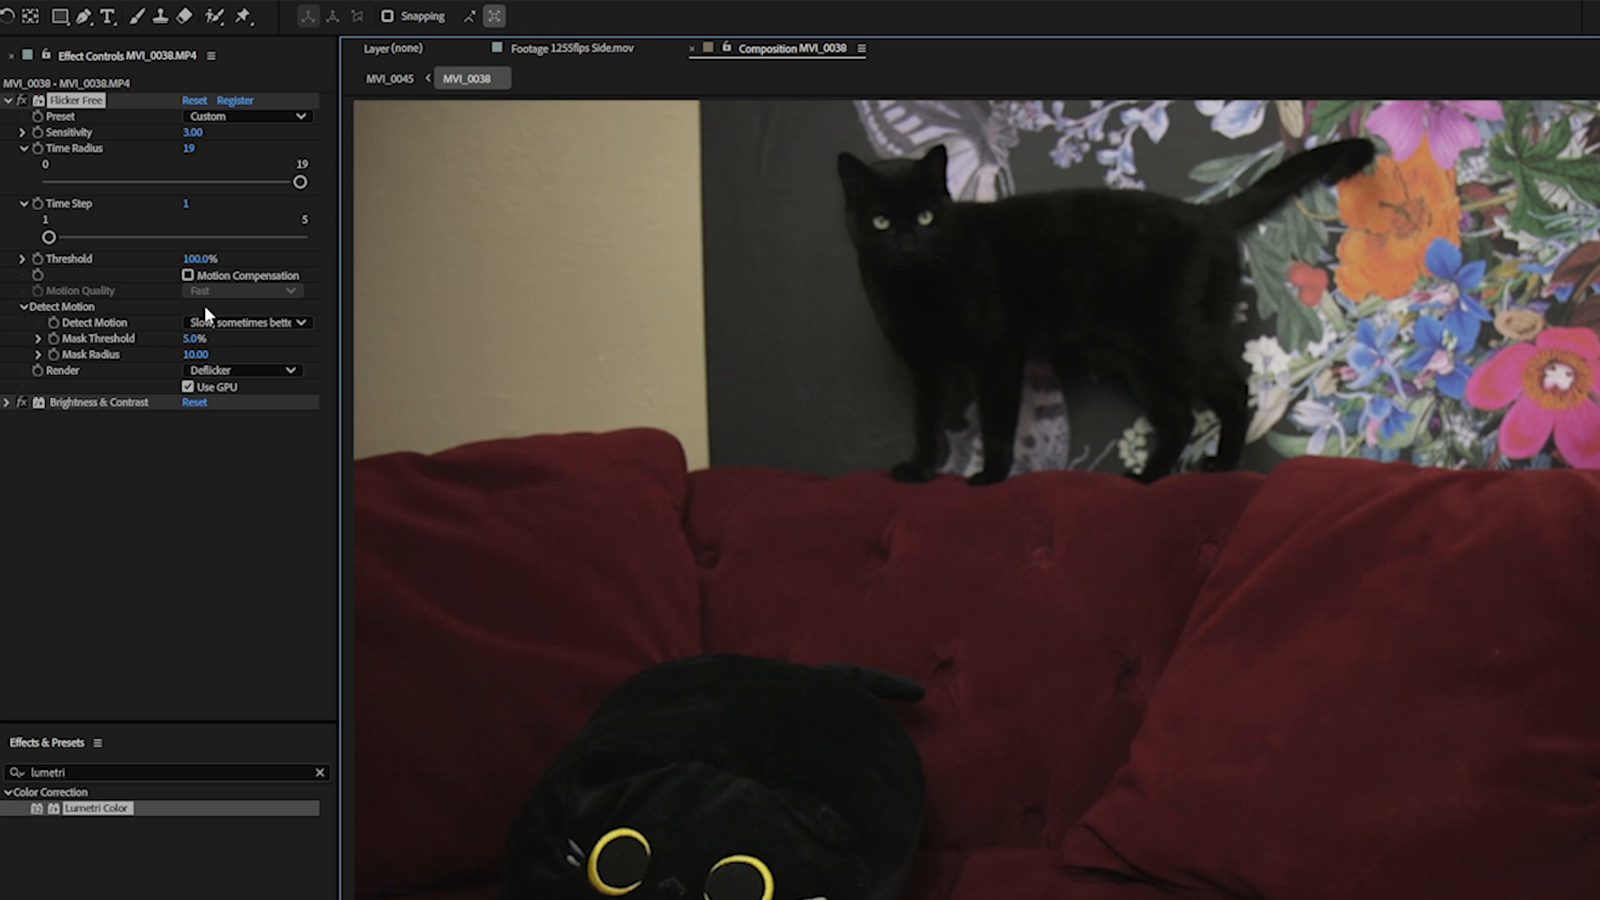
pyautogui.click(197, 145)
pyautogui.write('16')
pyautogui.press('Return')
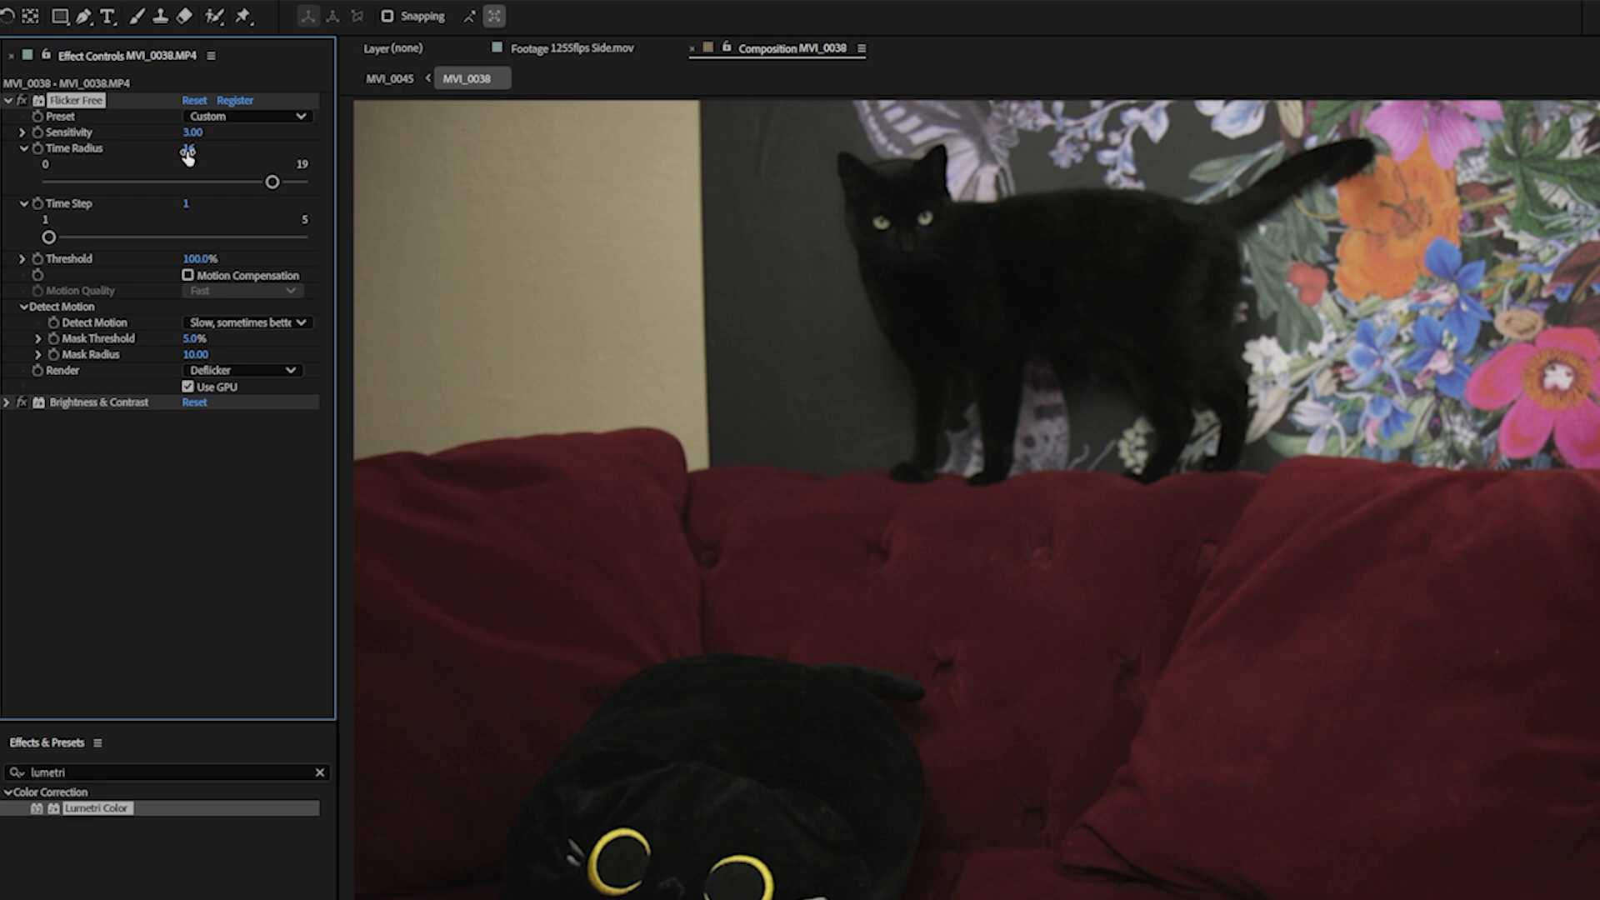
pyautogui.click(215, 326)
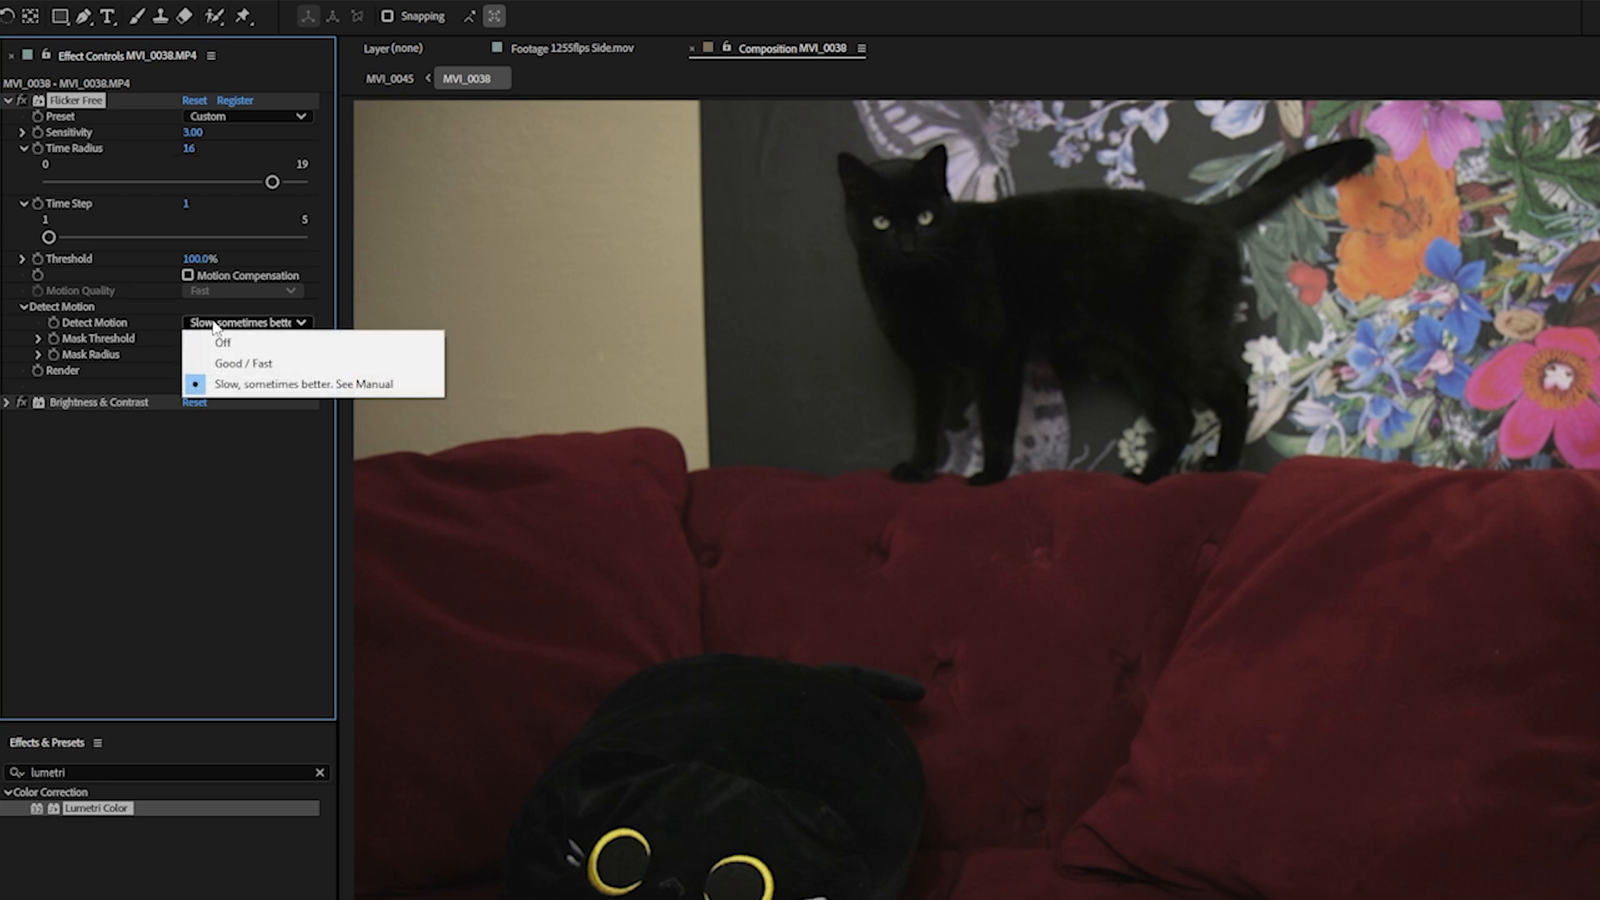
pyautogui.click(232, 367)
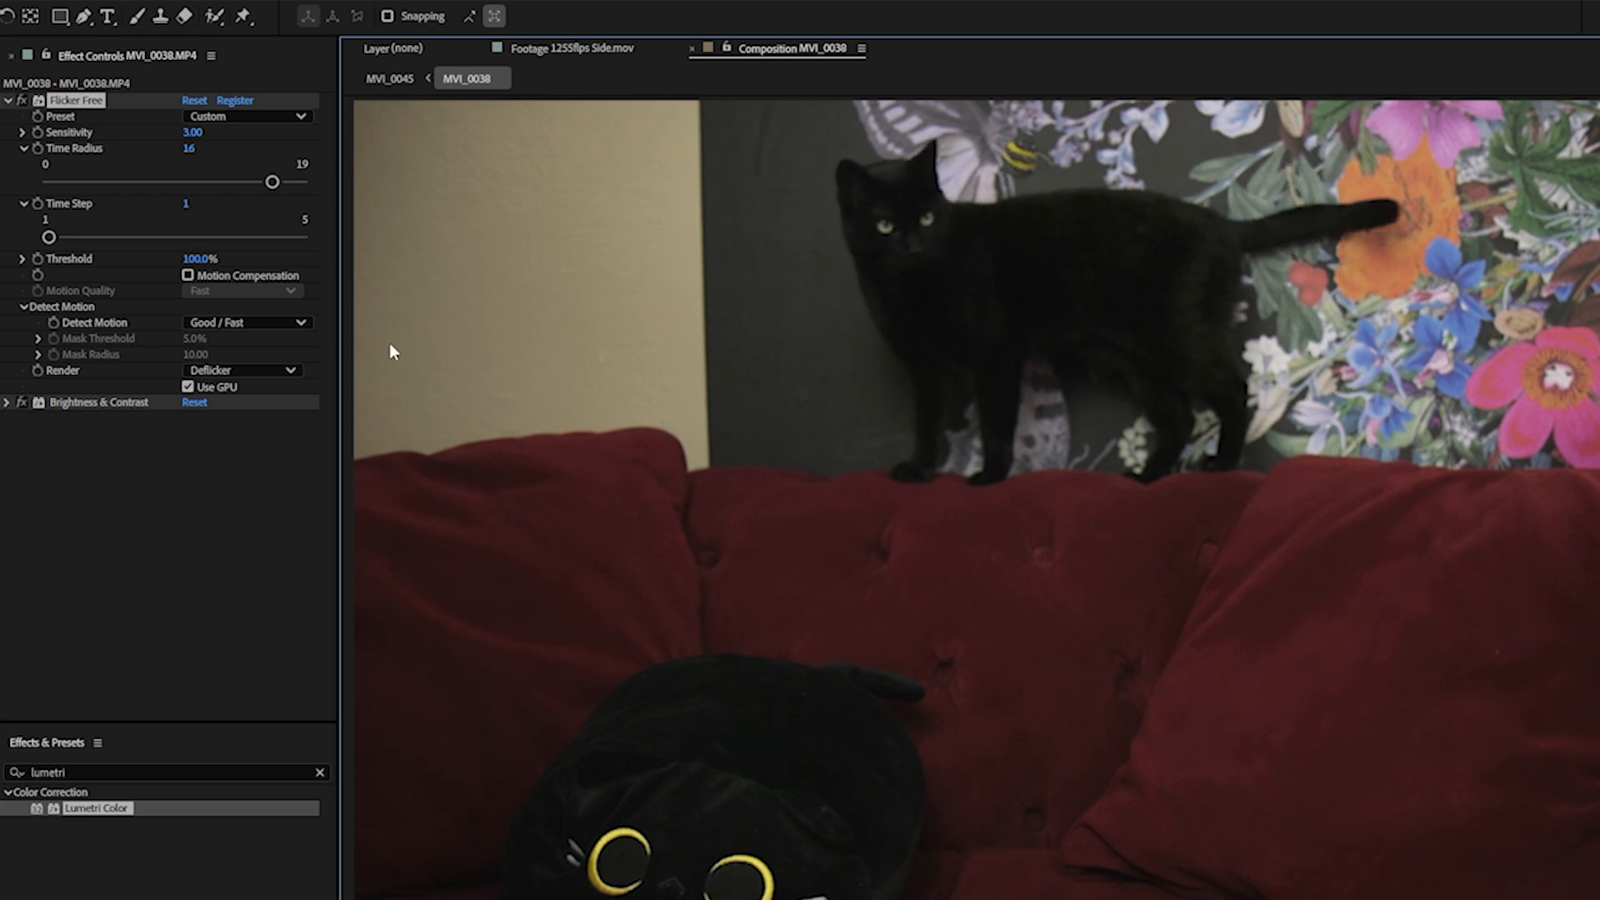
# - Turn Detect Motion off and enable Motion Compensation for Flicker Free on the MVI_0038 clip
pyautogui.click(256, 323)
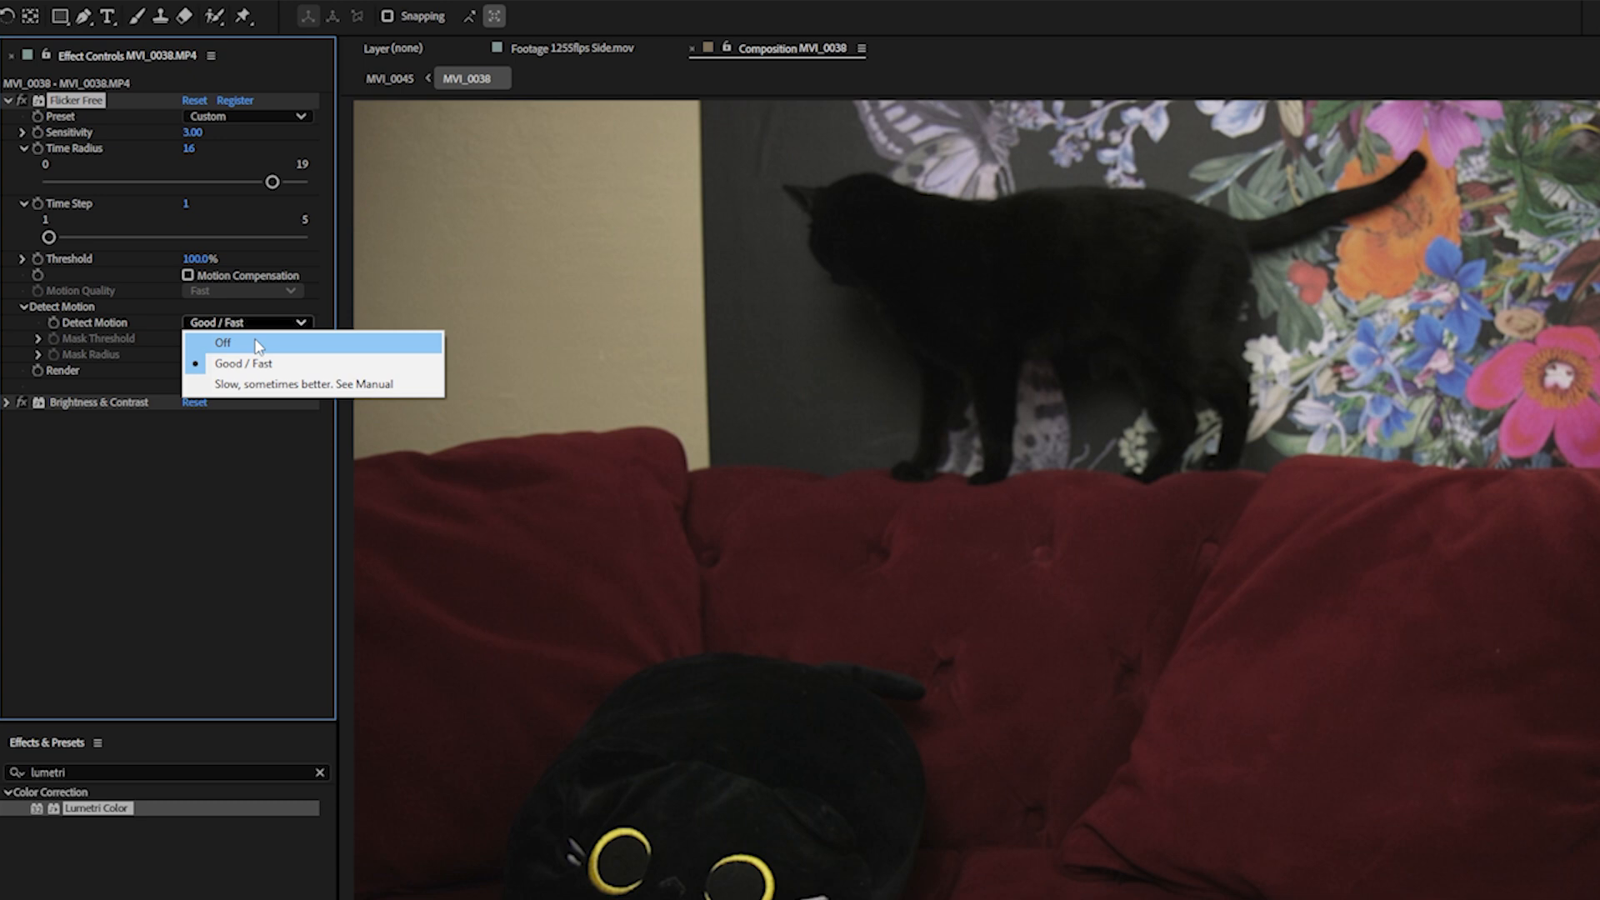
pyautogui.click(255, 341)
pyautogui.click(190, 274)
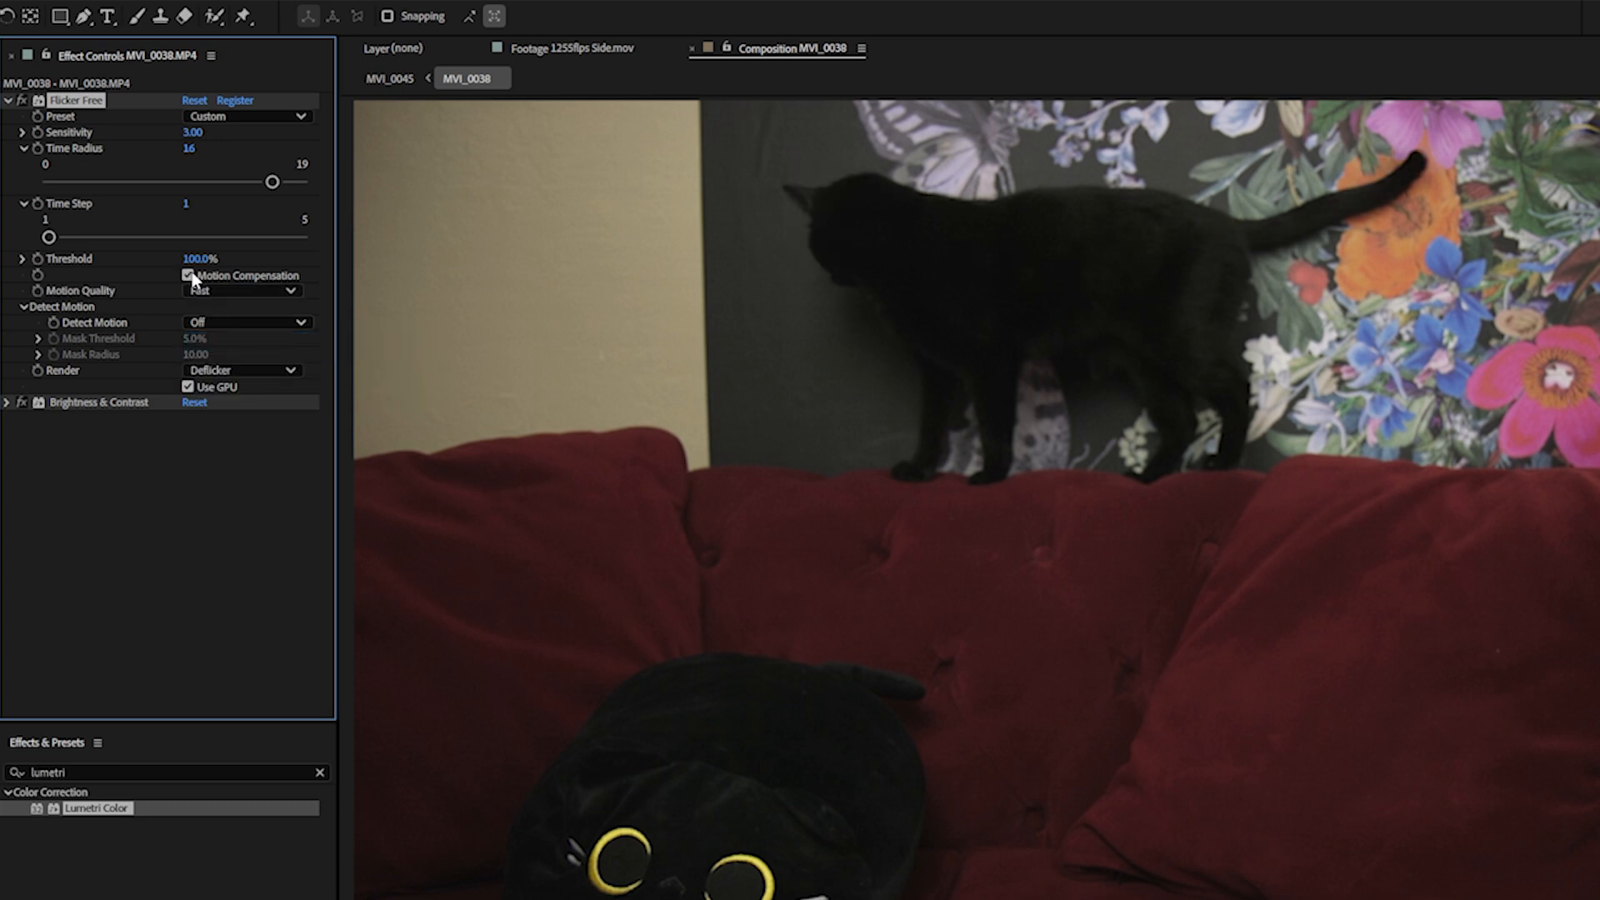
# - Set Detect Motion to Good / Fast and disable Motion Compensation
pyautogui.click(241, 323)
pyautogui.click(248, 357)
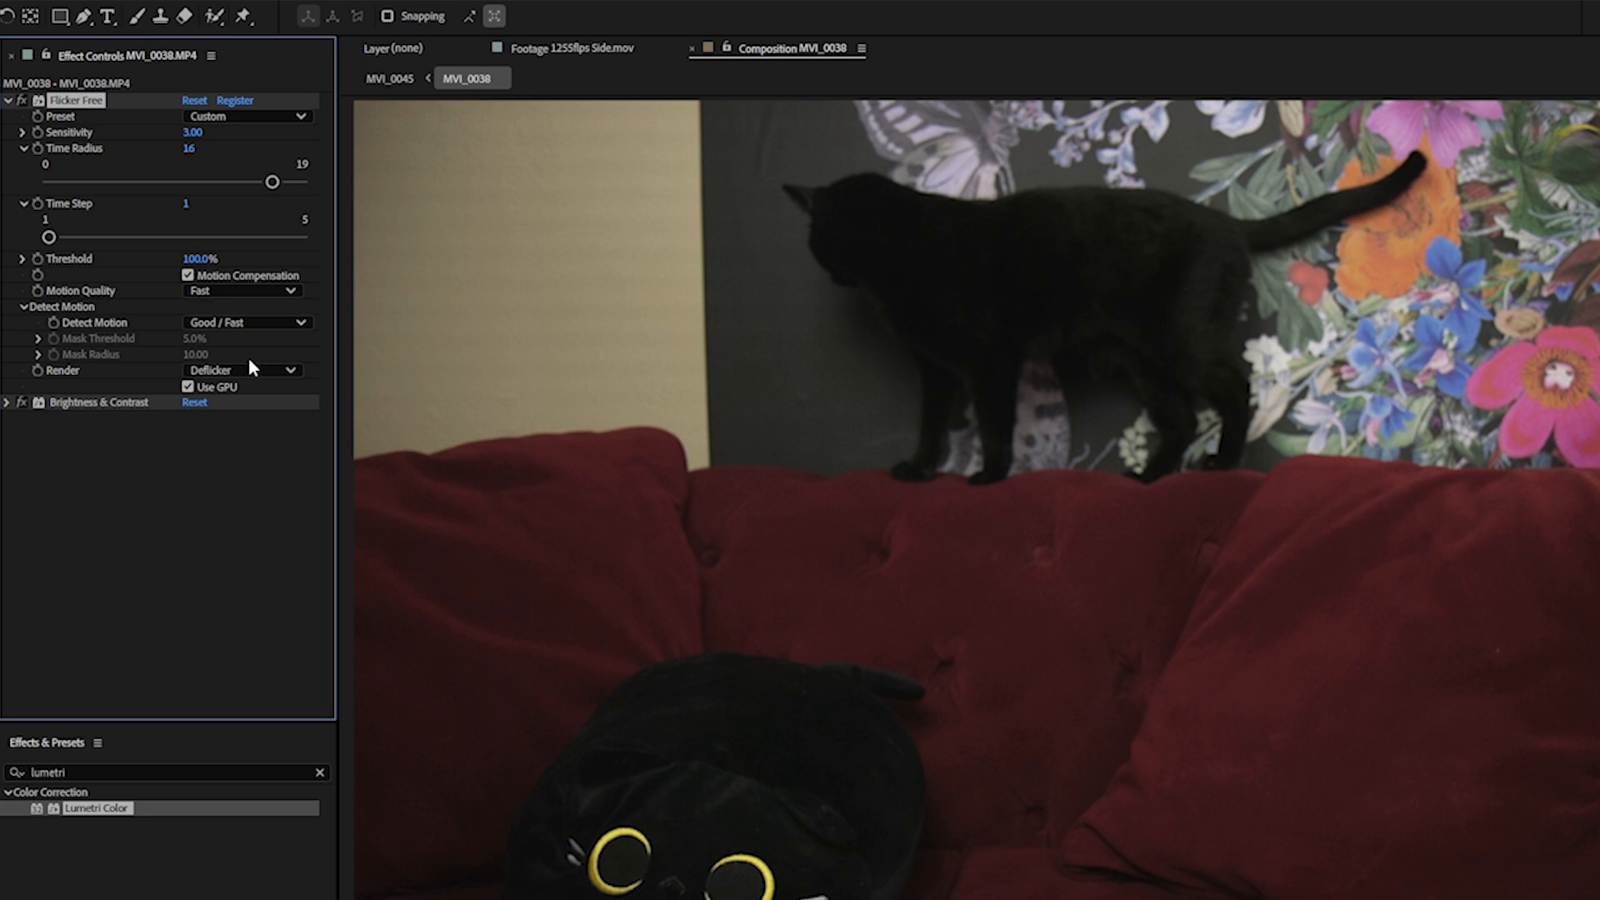
pyautogui.click(187, 275)
# - Set Detect Motion to "Slow, sometimes better" and expand the Mask Threshold and Mask Radius sliders
pyautogui.click(204, 325)
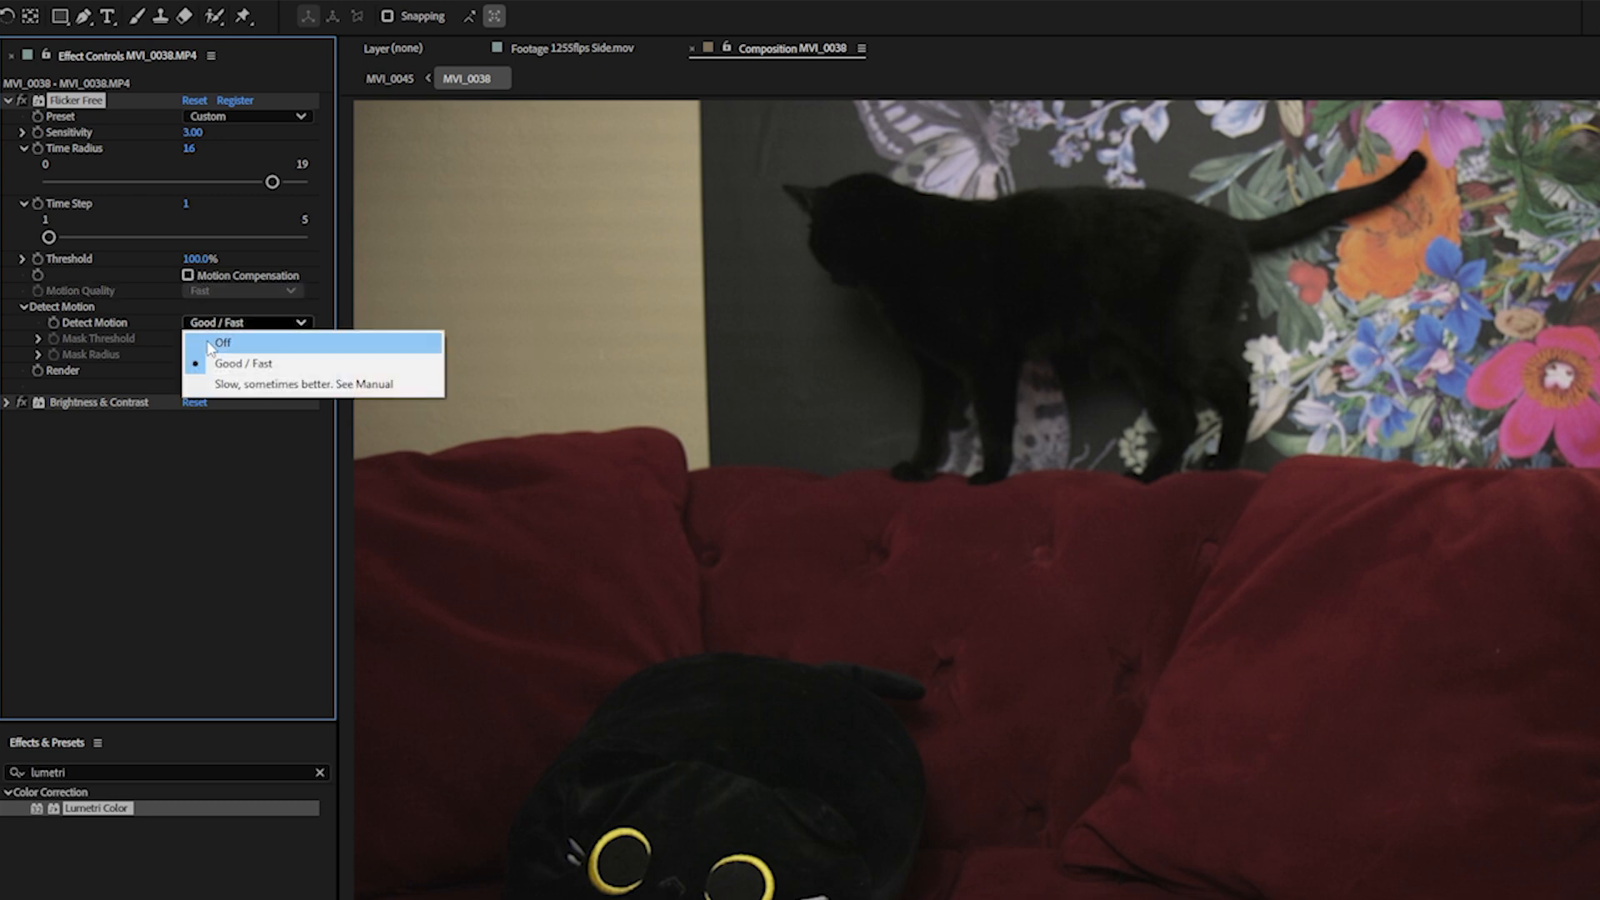
pyautogui.click(223, 384)
pyautogui.click(38, 339)
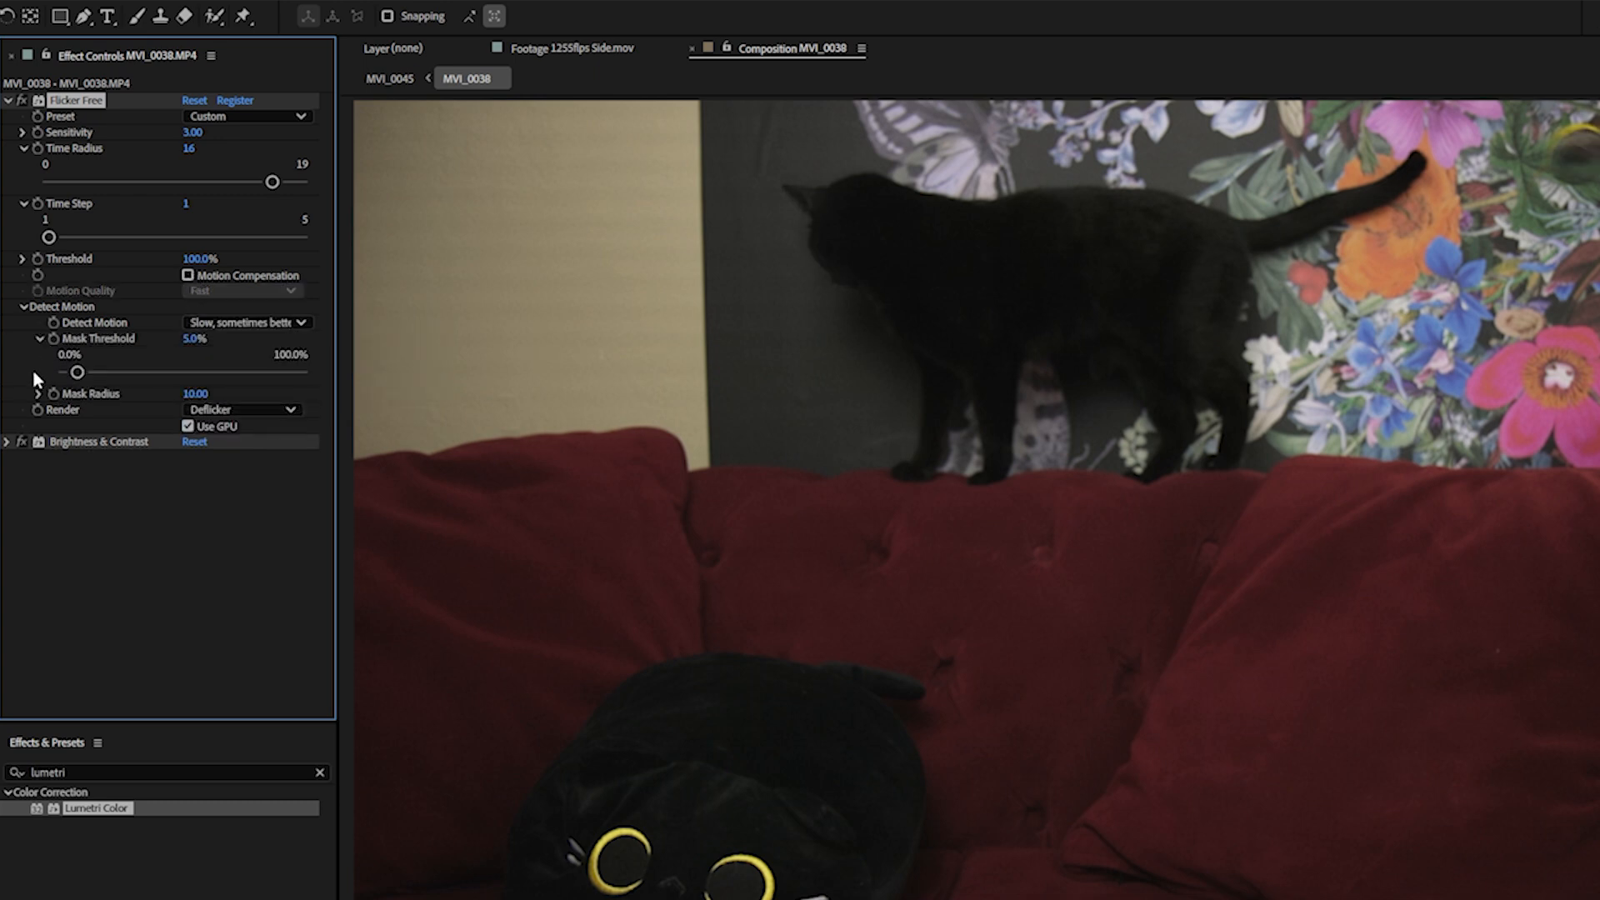
pyautogui.click(37, 395)
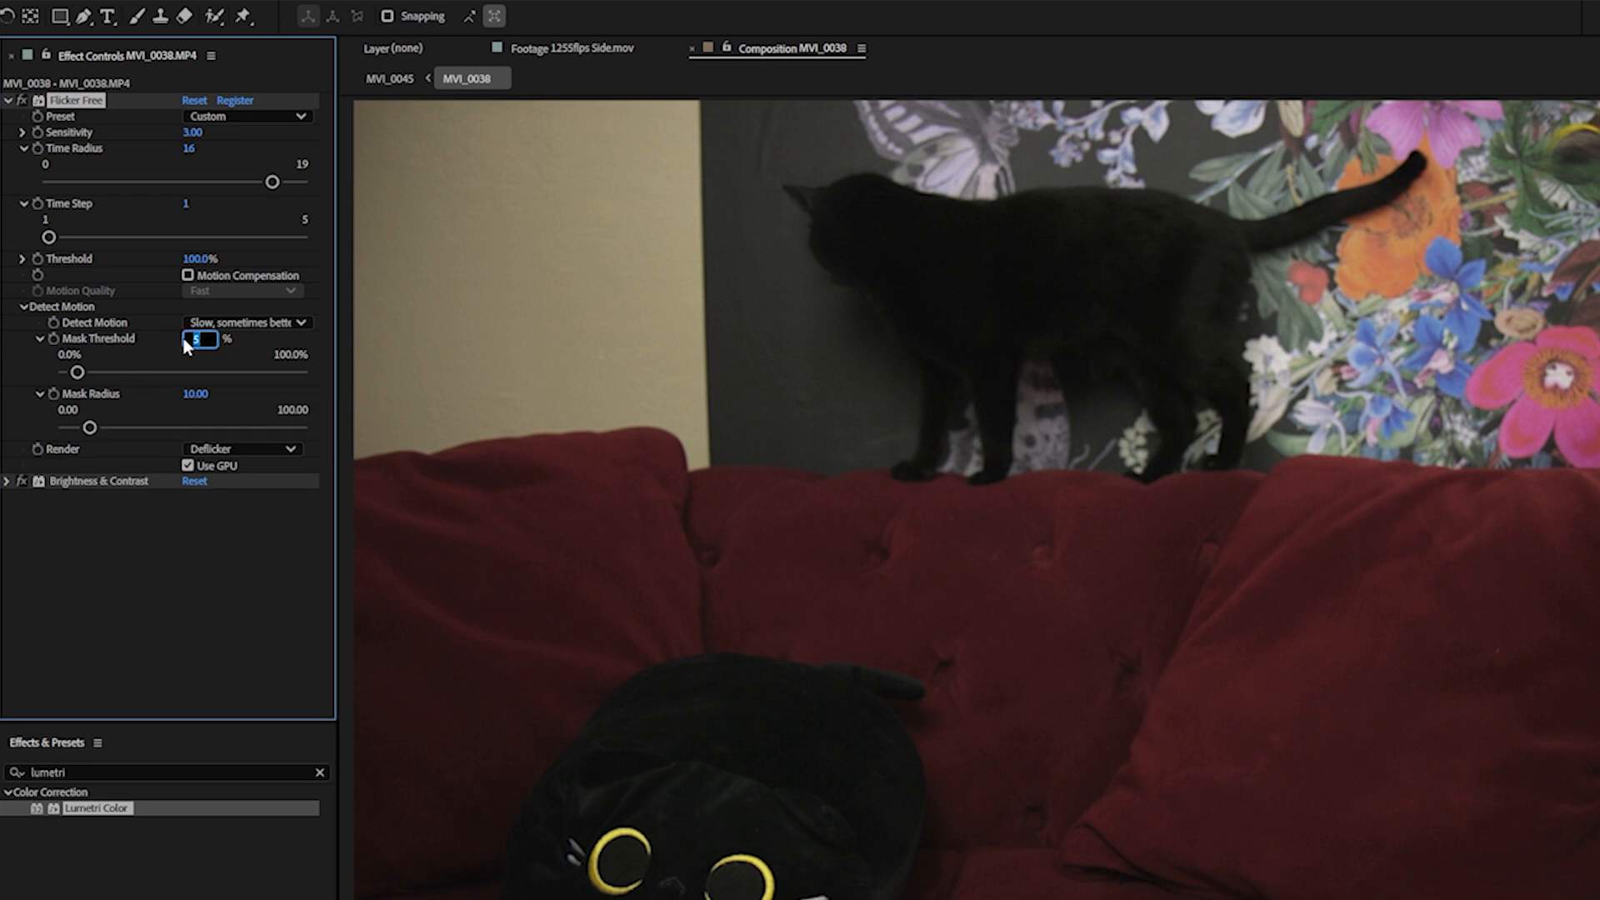
# - Set the Mask Threshold to 3% and the Mask Radius to 60
pyautogui.write('3')
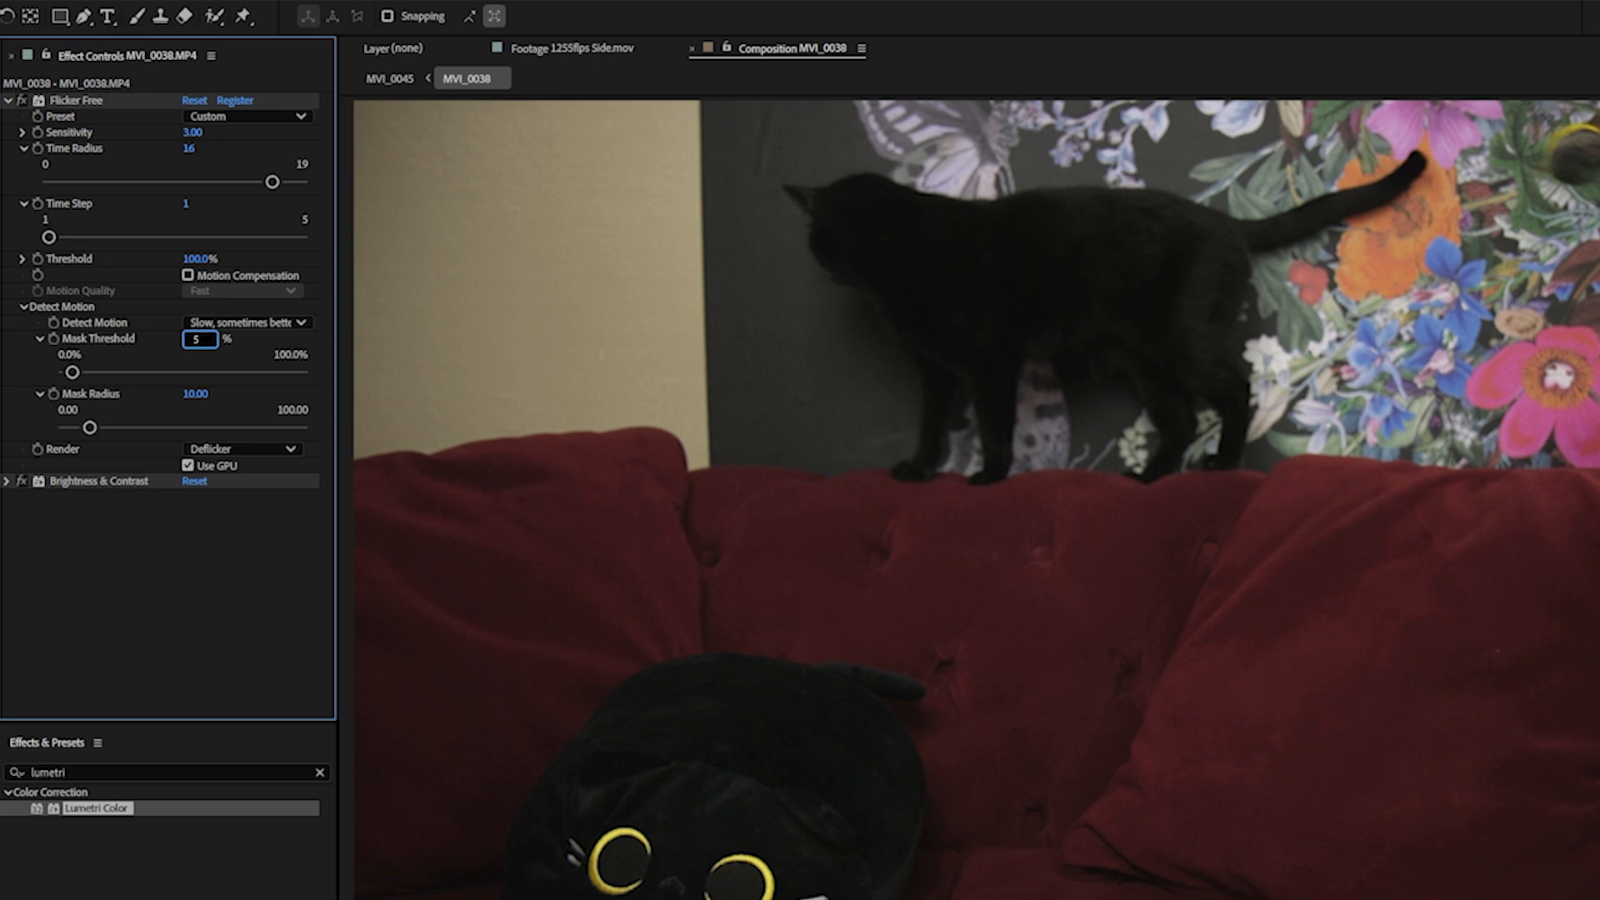
pyautogui.press('Tab')
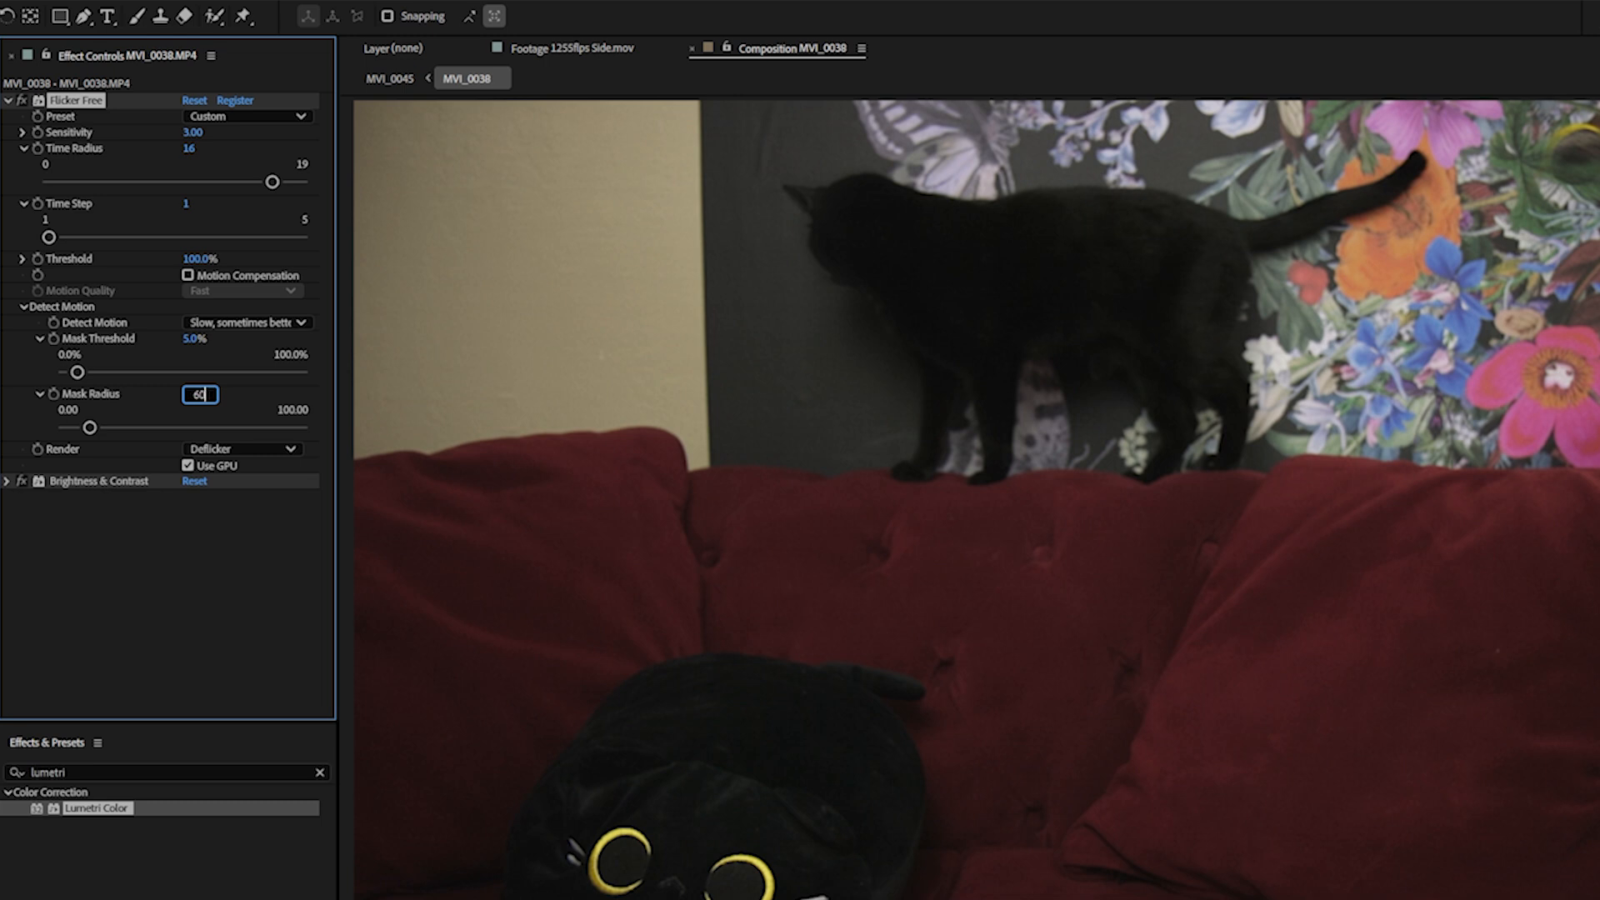
pyautogui.write('60')
pyautogui.press('Return')
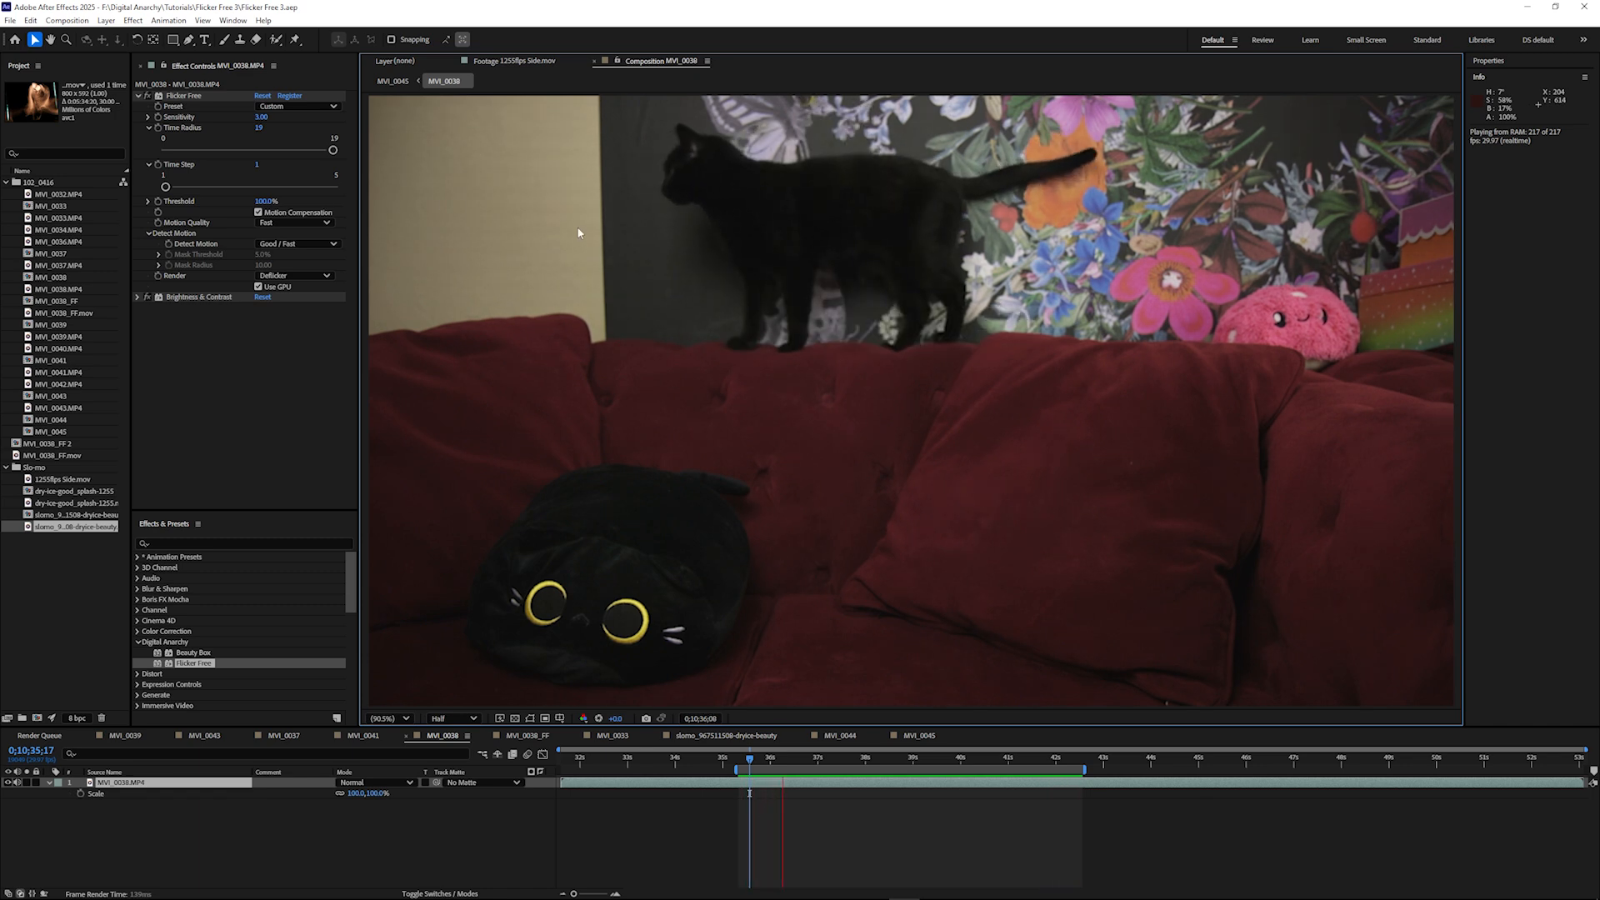
# - Apply Flicker Free to the MVI_0038_FF.mov layer in the MVI_0038_FF composition
pyautogui.press('space')
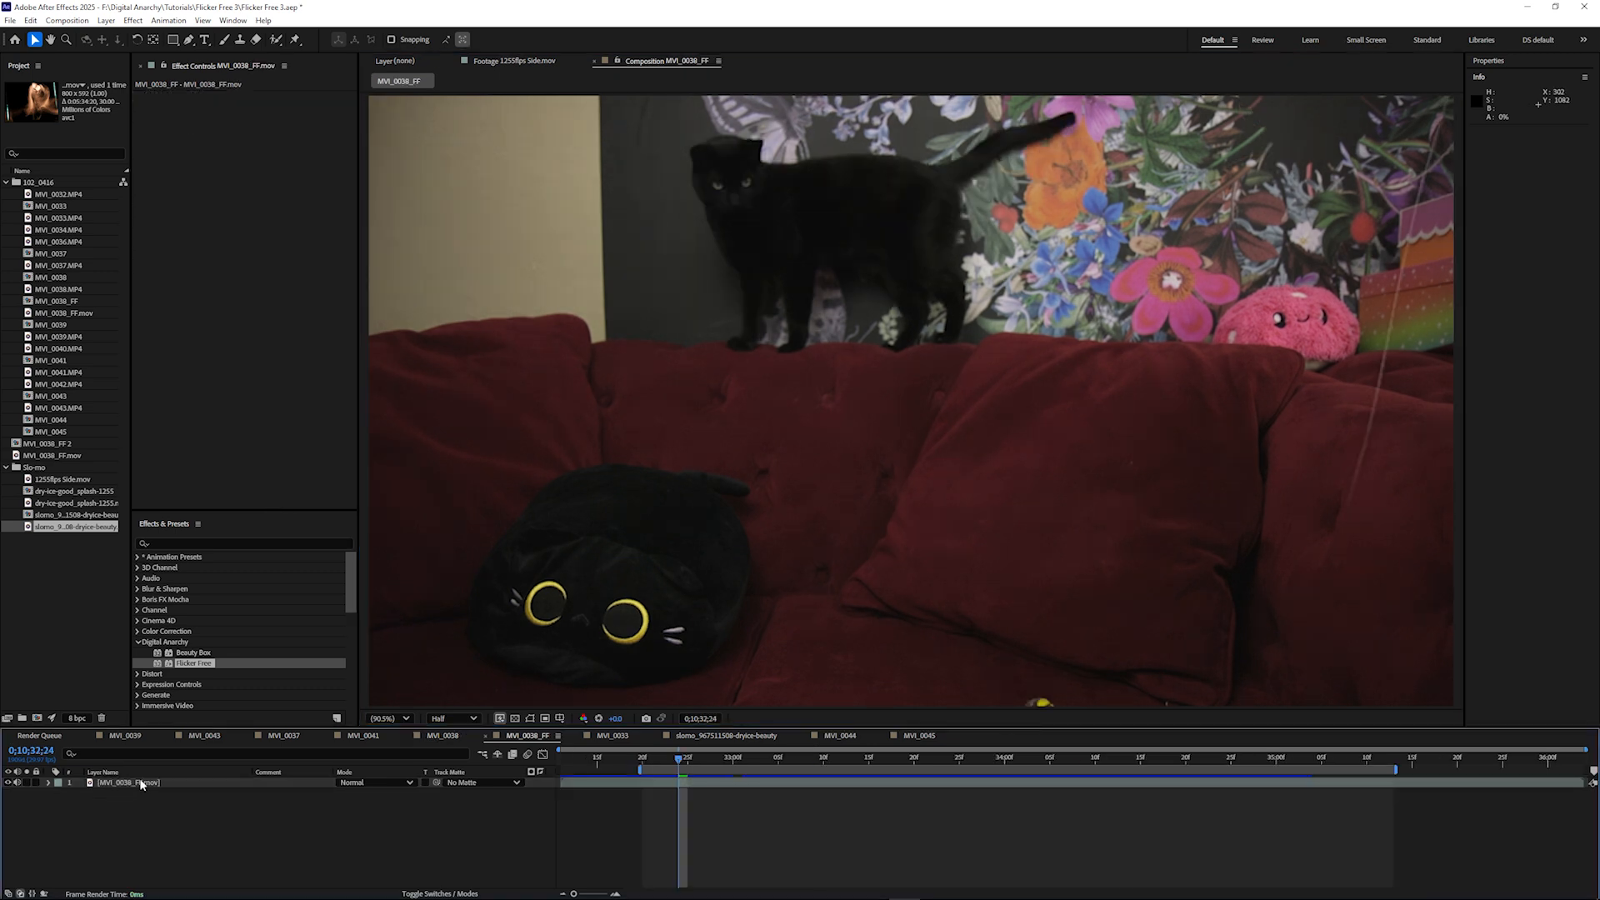
pyautogui.click(142, 784)
pyautogui.moveTo(167, 665); pyautogui.dragTo(575, 433)
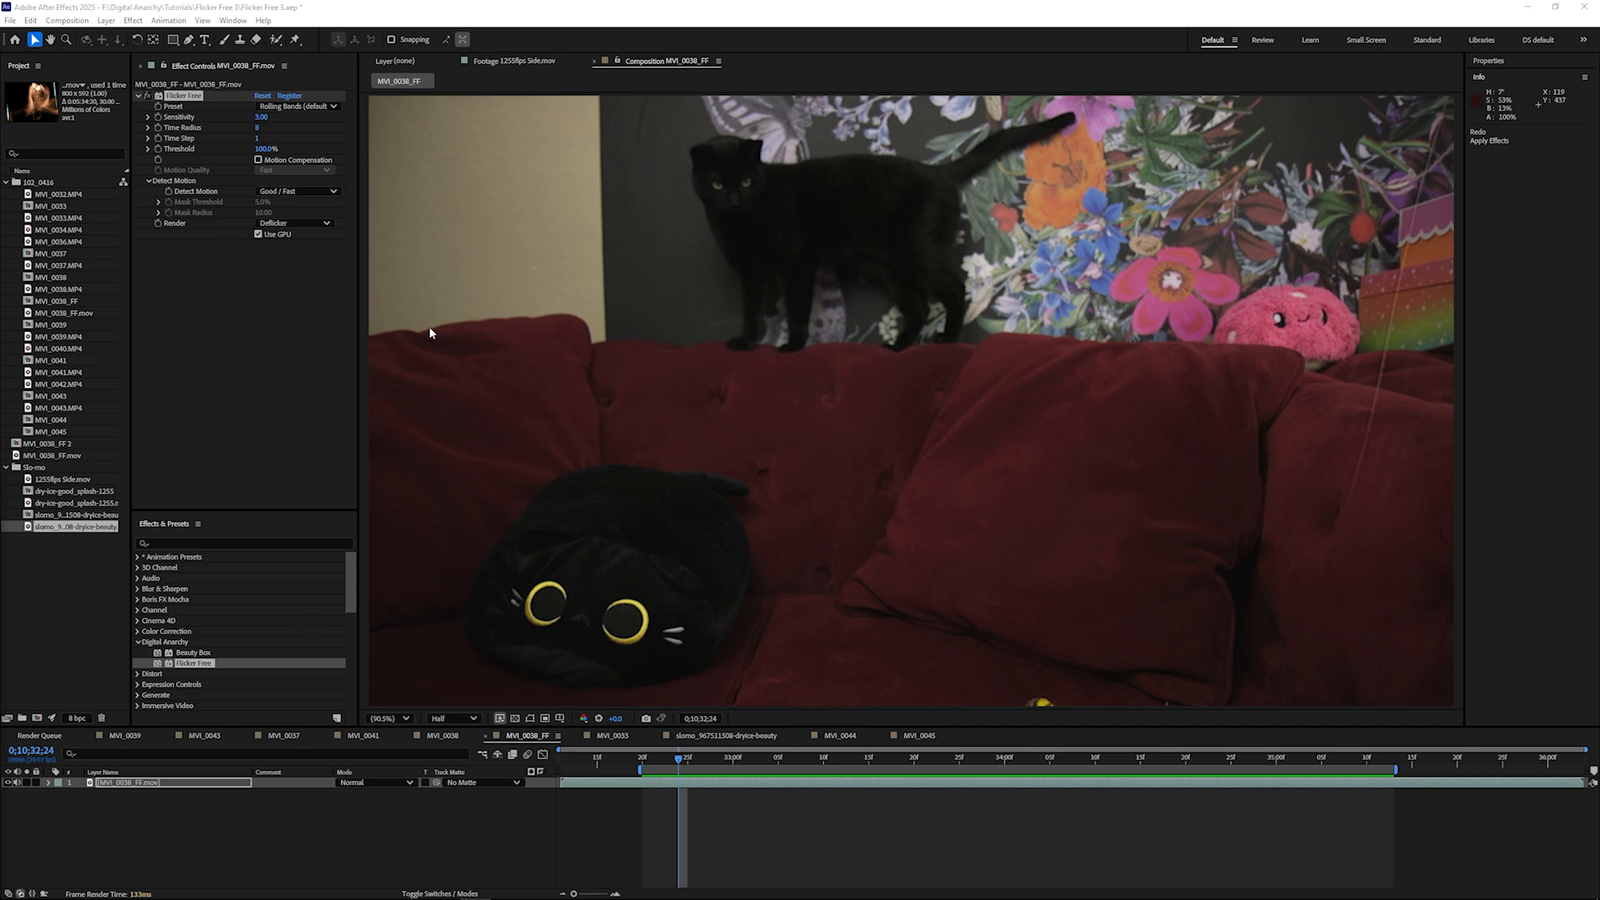
# - Raise the Time Radius to its maximum of 19 and set Detect Motion to Good / Fast on MVI_0038_FF.mov
pyautogui.click(146, 129)
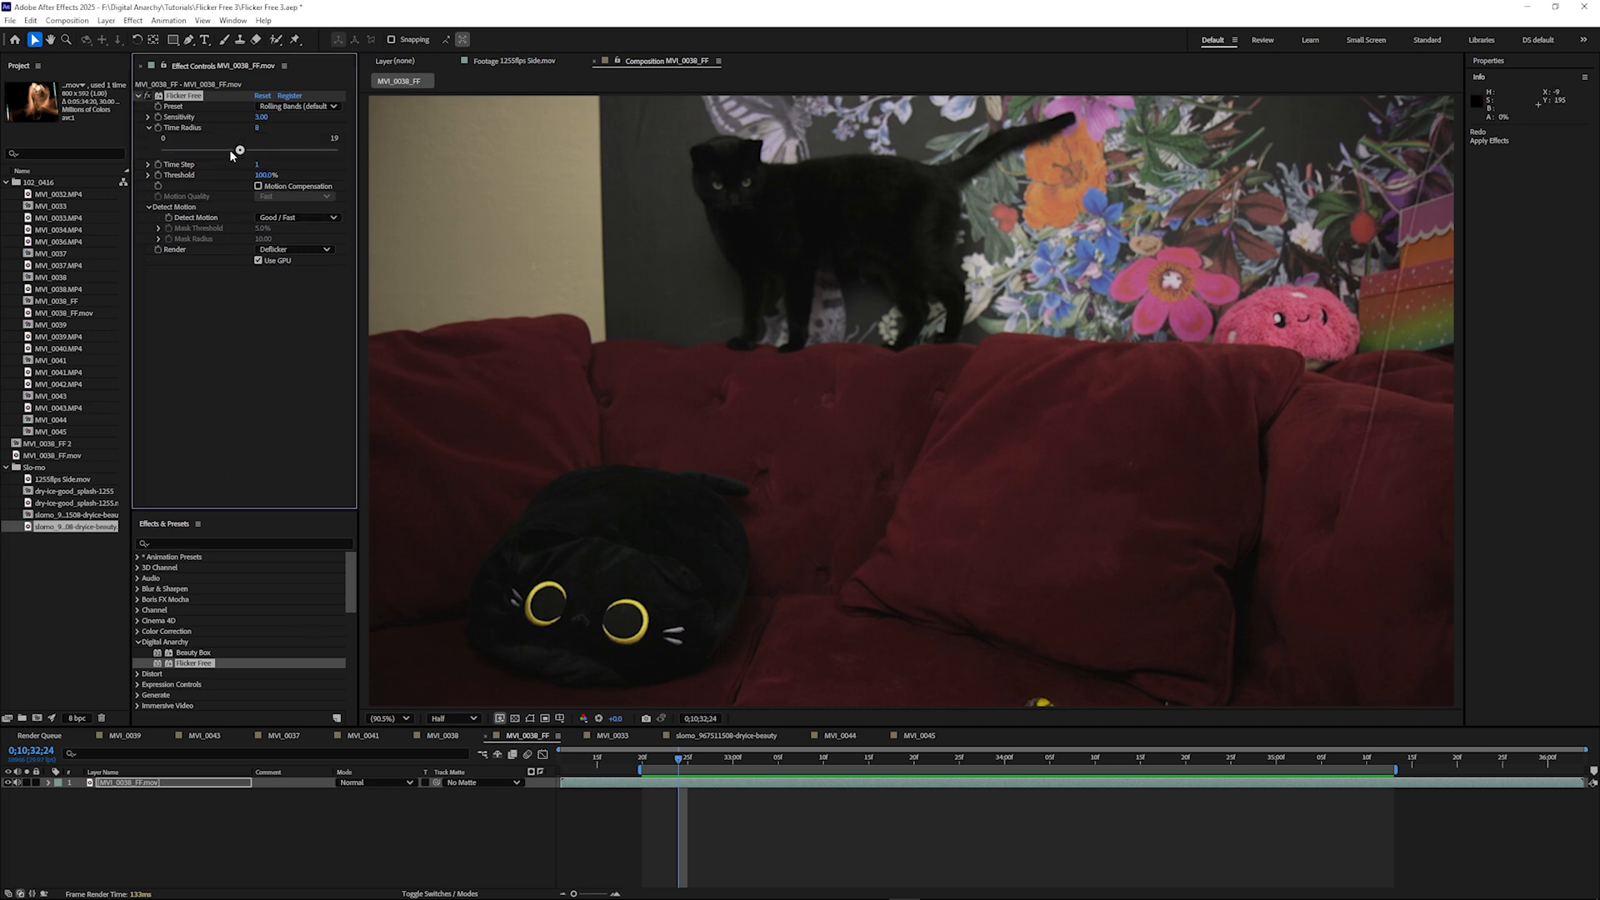
pyautogui.moveTo(239, 151); pyautogui.dragTo(380, 143)
pyautogui.click(296, 218)
pyautogui.click(278, 242)
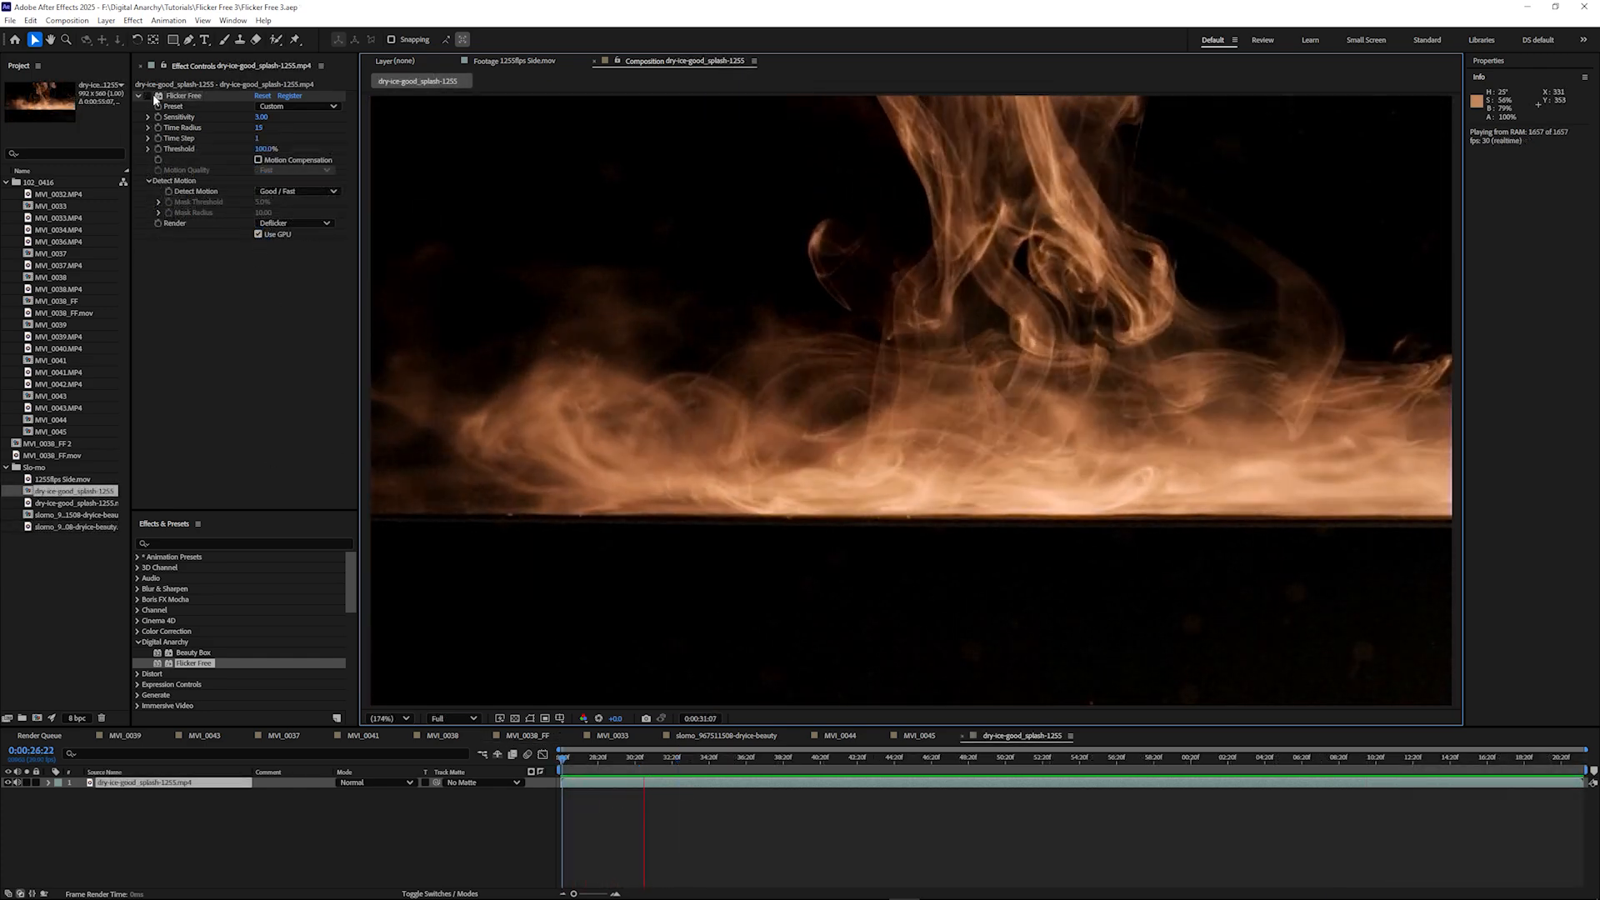
# - Switch the Flicker Free effect on for the dry-ice-good_splash-1255 clip
pyautogui.click(147, 95)
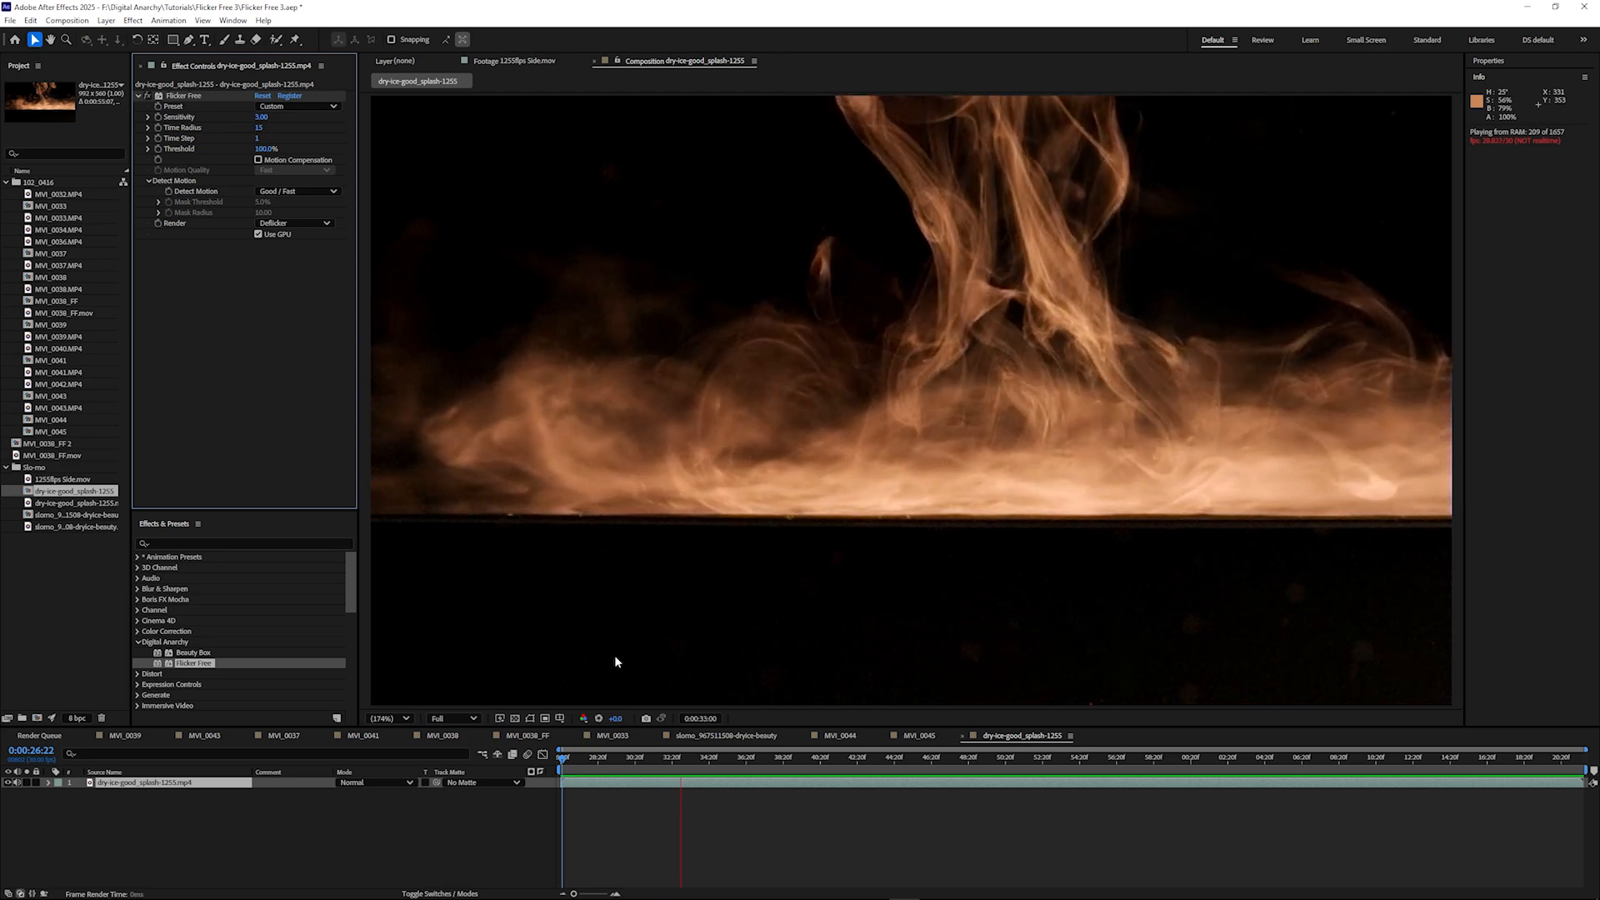